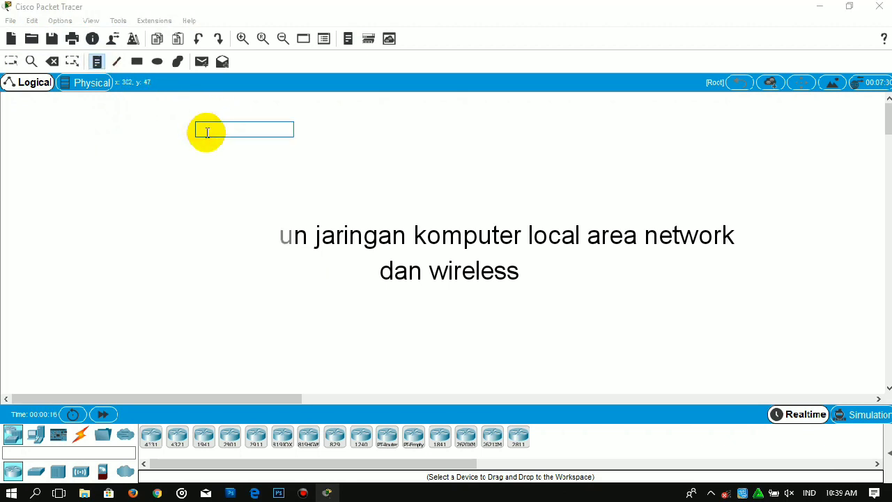
# Write the title note "MEMBANGUN JARINGAN LOCAL AREA NETWORK DAN WIRELESS" and move it slightly left near the top of the workspace.
pyautogui.write('MEMBANGUN')
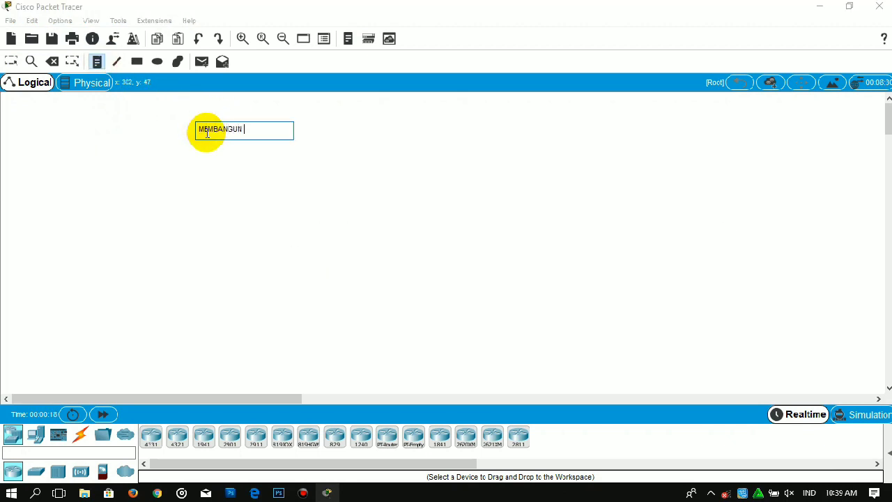
pyautogui.write(' JARINGAN LOCAL AREA NETWO')
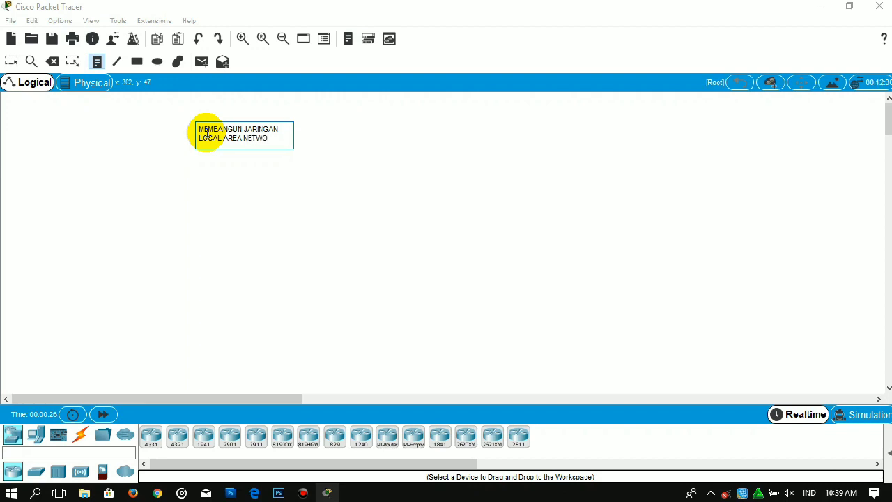
pyautogui.write('N WIRELESS')
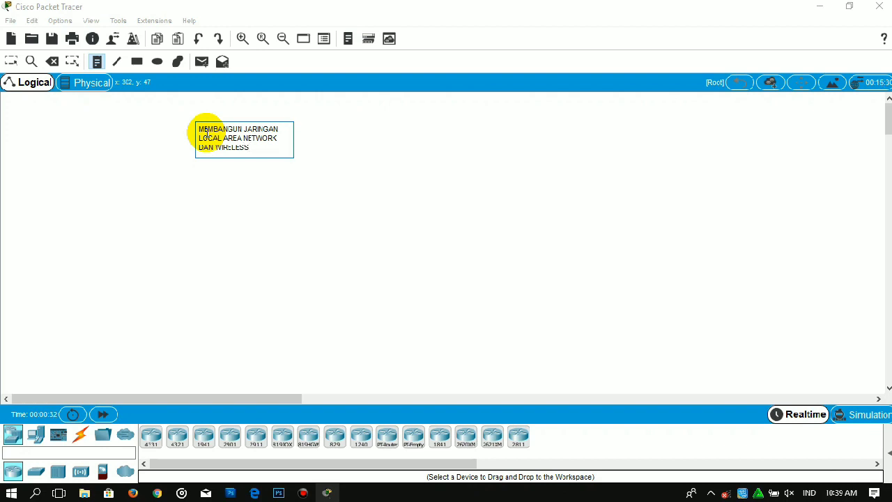
pyautogui.click(10, 62)
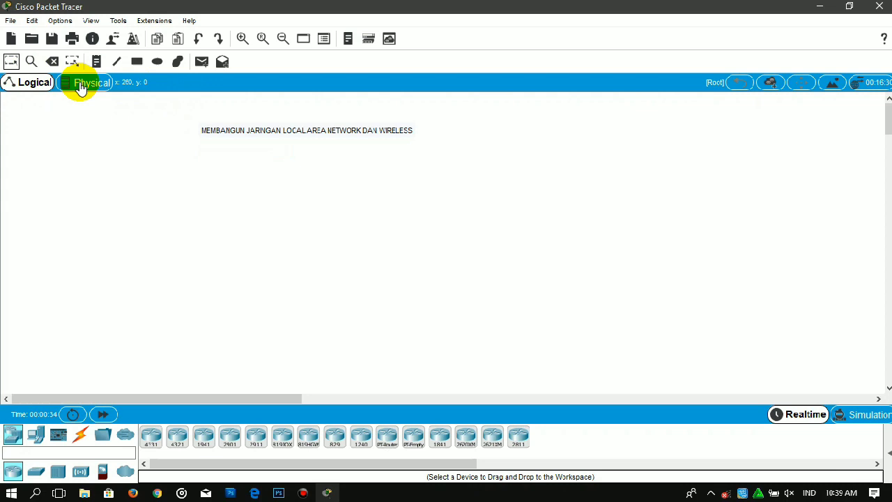
pyautogui.moveTo(203, 131); pyautogui.dragTo(171, 133)
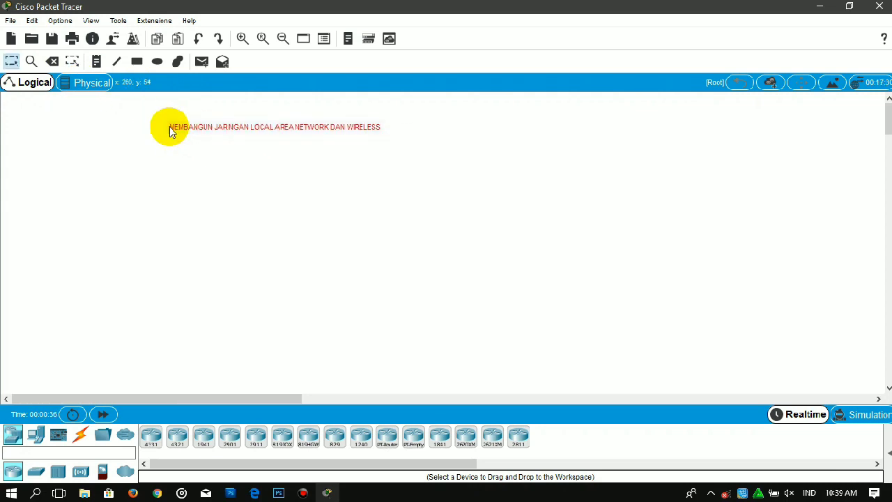
pyautogui.click(240, 40)
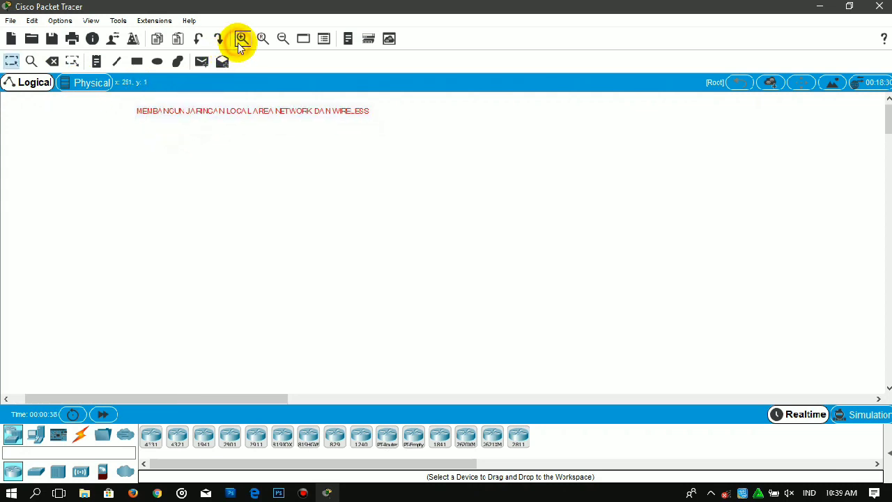
pyautogui.click(253, 155)
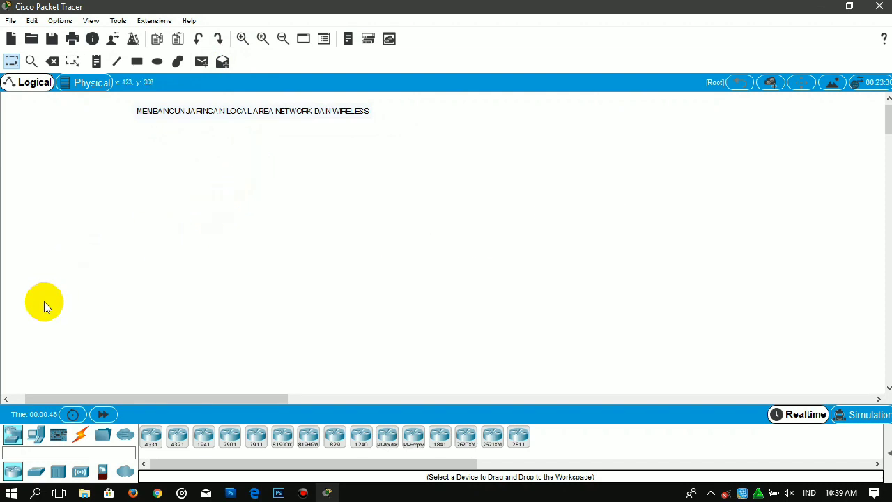
# Place three 2960 switches in a triangle below the title, one above and two beneath it, and even out the lower pair.
pyautogui.click(35, 473)
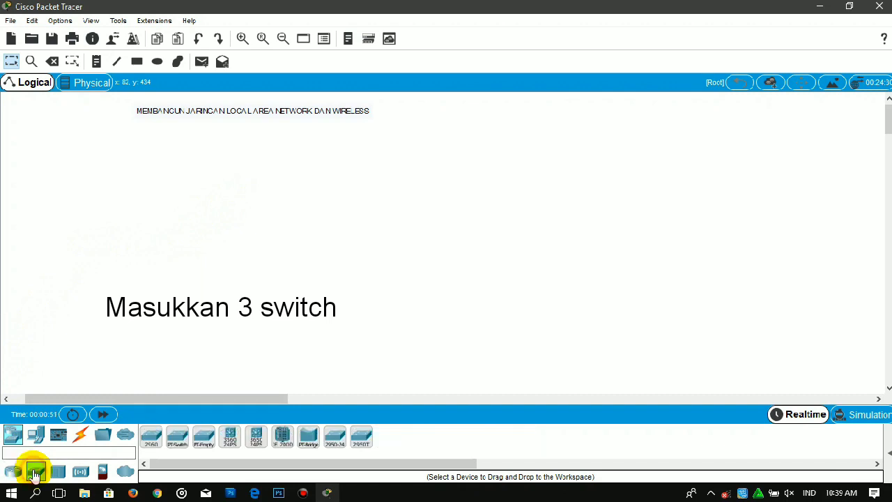
pyautogui.click(152, 444)
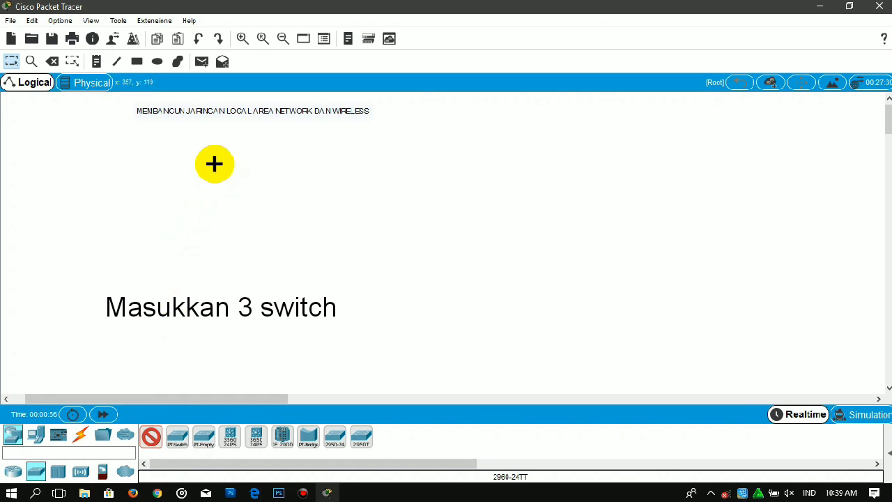
pyautogui.click(226, 155)
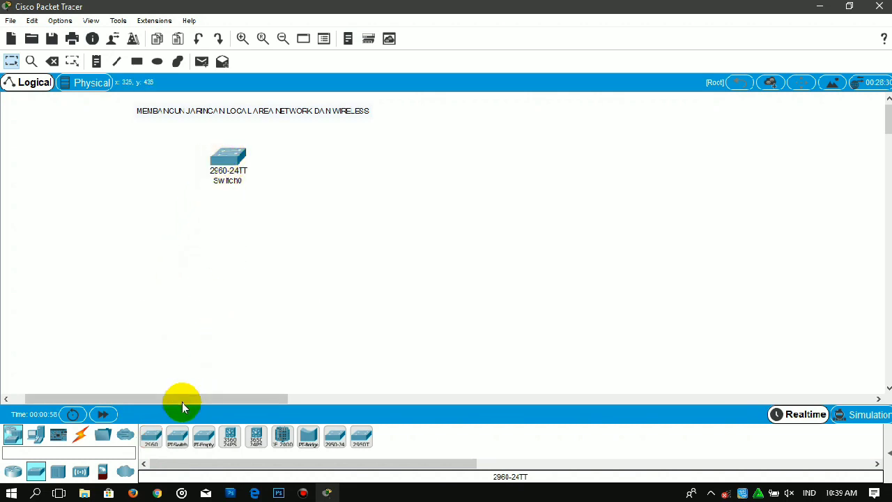
pyautogui.click(151, 437)
pyautogui.click(144, 247)
pyautogui.click(148, 430)
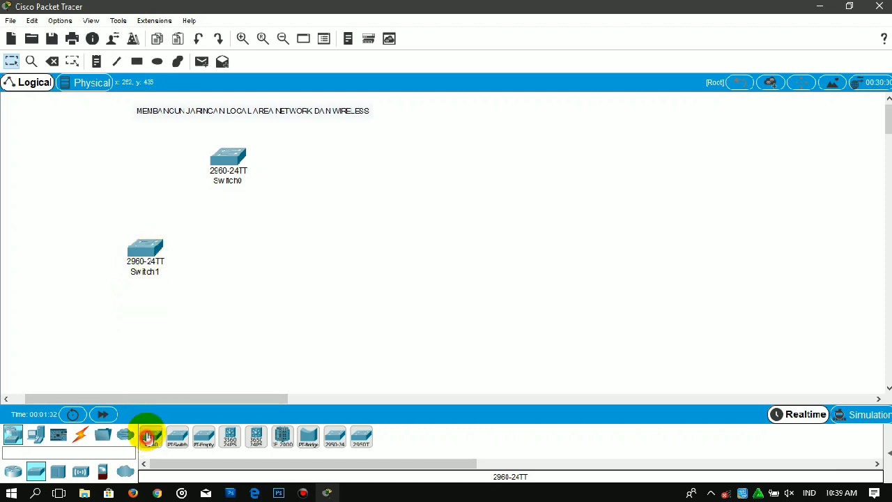
pyautogui.click(282, 249)
pyautogui.moveTo(131, 248); pyautogui.dragTo(151, 242)
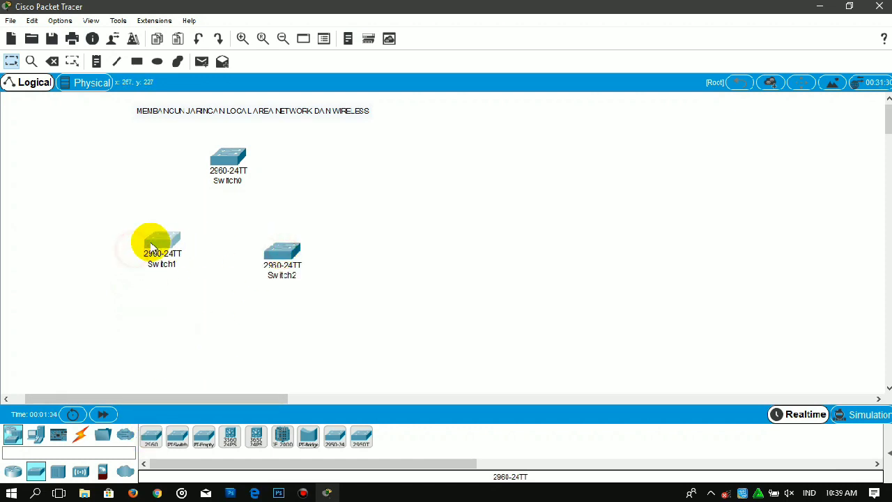
pyautogui.moveTo(274, 254); pyautogui.dragTo(278, 245)
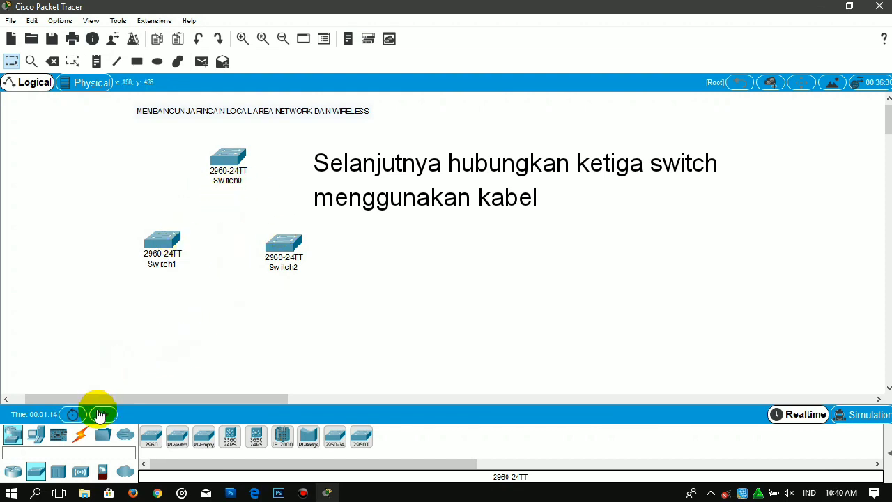
# Connect Switch1 FastEthernet0/1 to Switch0 FastEthernet0/1 with a copper cross-over cable.
pyautogui.click(84, 439)
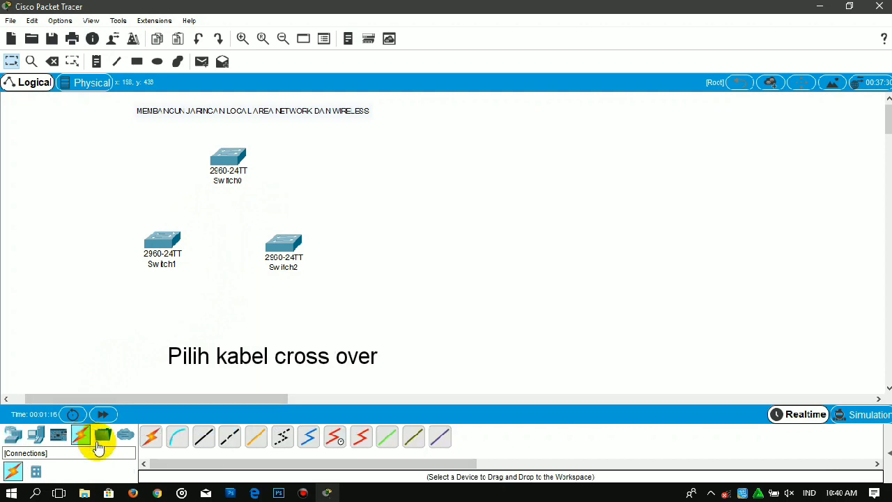
pyautogui.click(234, 447)
pyautogui.click(164, 241)
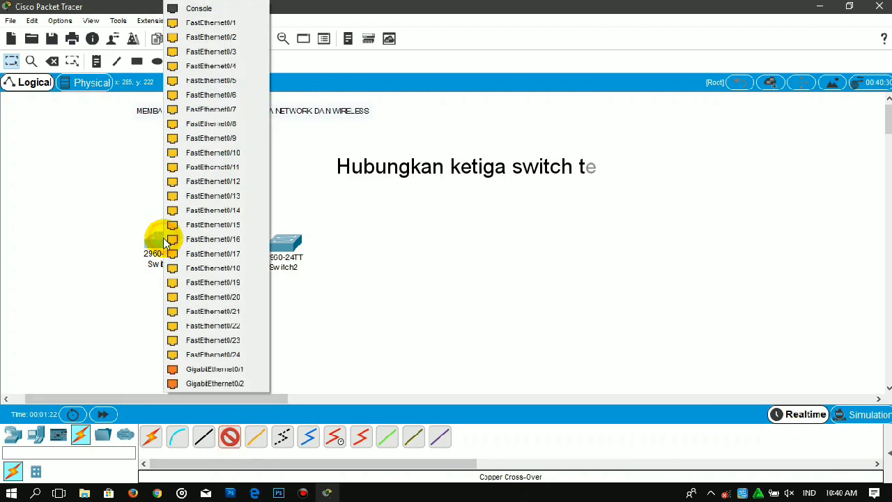
pyautogui.click(209, 23)
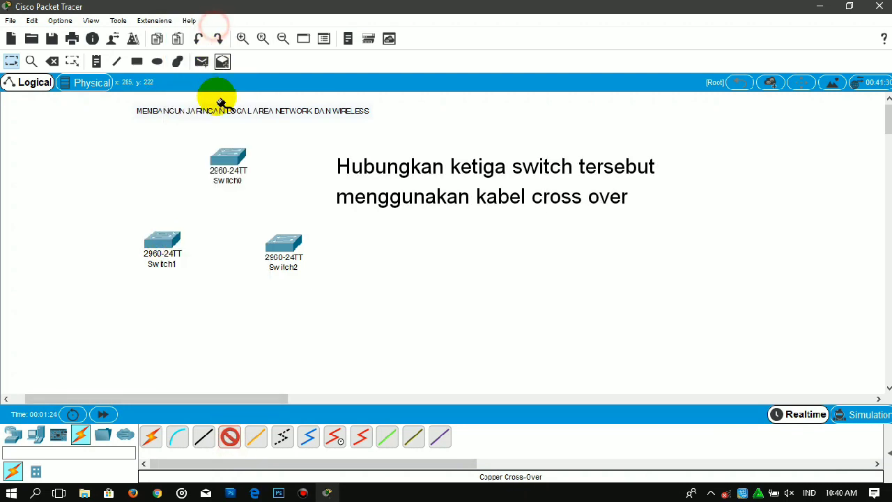
pyautogui.click(227, 155)
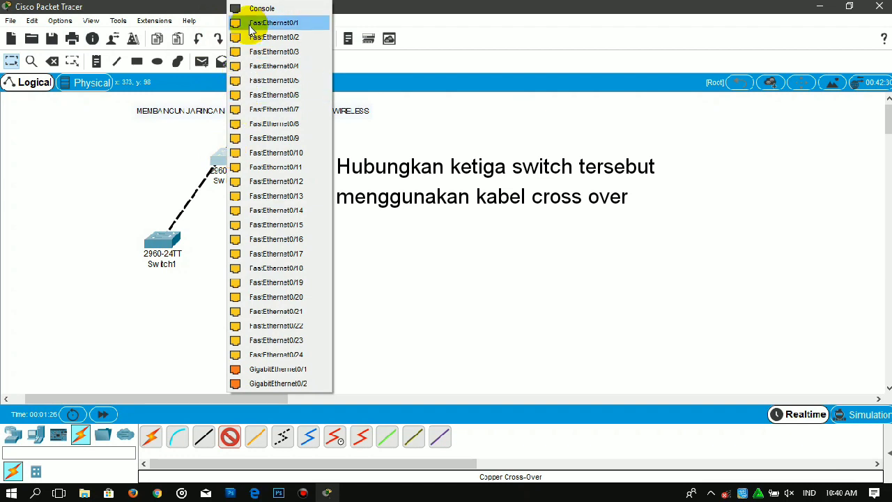
pyautogui.click(253, 25)
# Connect Switch2 FastEthernet0/1 to Switch0 FastEthernet0/2 with a copper cross-over cable.
pyautogui.click(234, 439)
pyautogui.click(274, 244)
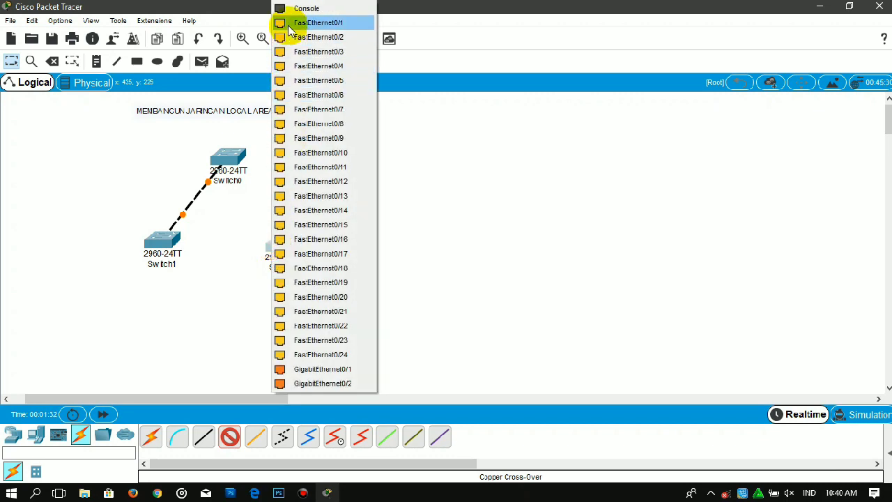
pyautogui.click(286, 23)
pyautogui.click(227, 158)
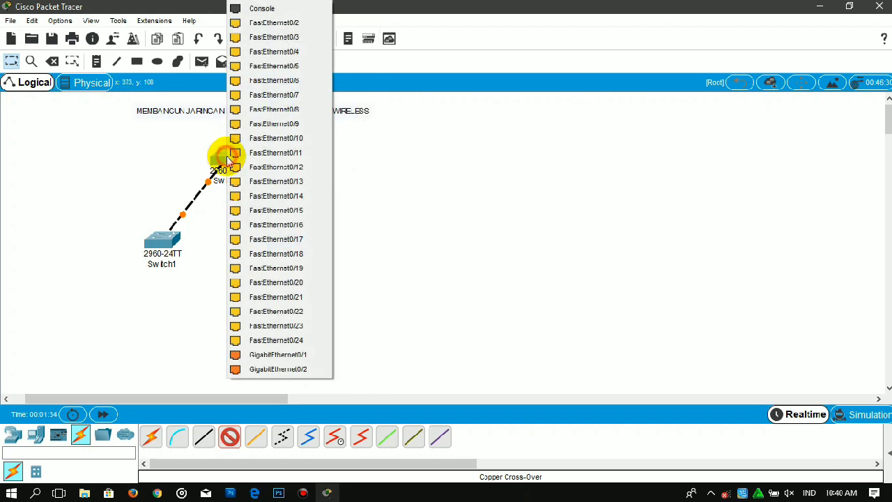
pyautogui.click(269, 28)
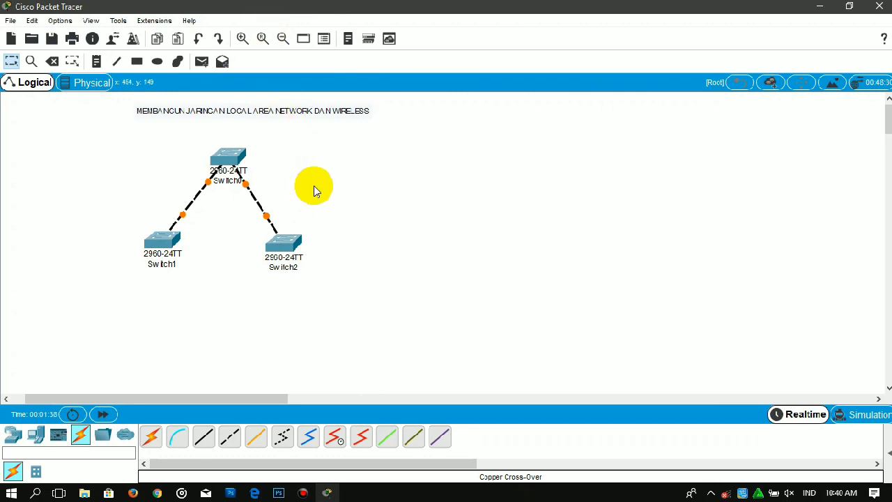
# Rename the upper switch, Switch0, as "Switch CENTRAL".
pyautogui.click(229, 181)
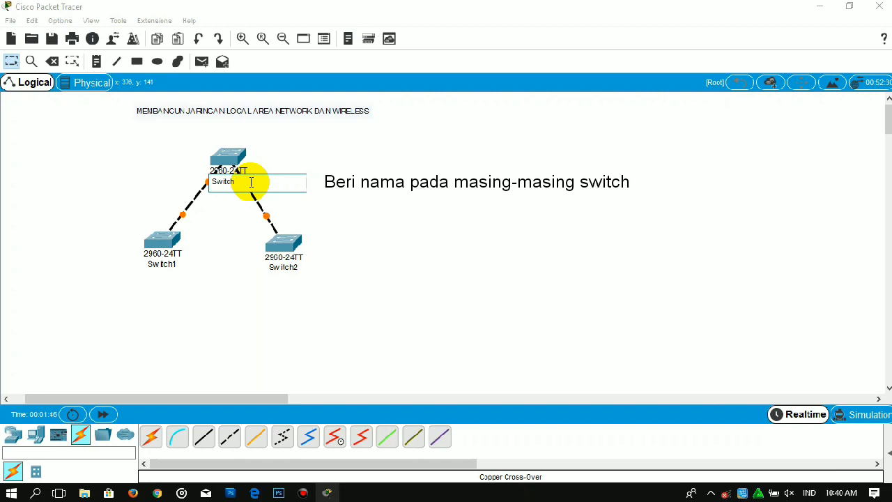
pyautogui.write('CENTRAL')
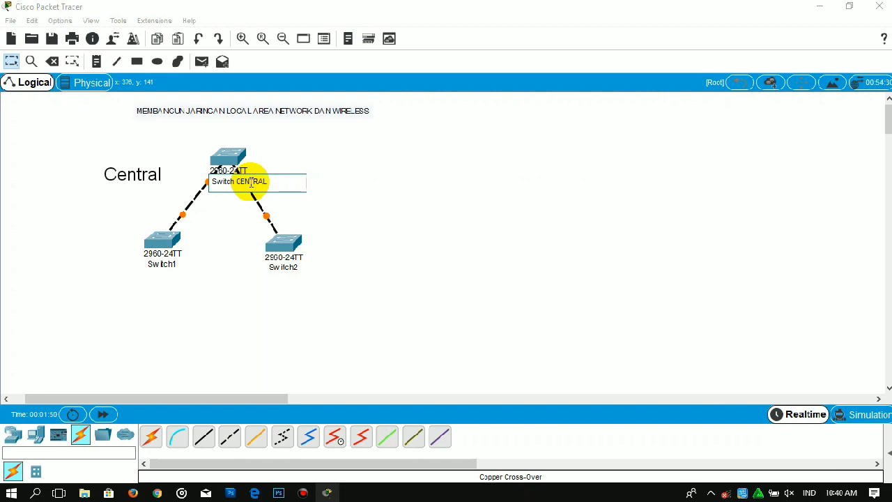
pyautogui.click(237, 232)
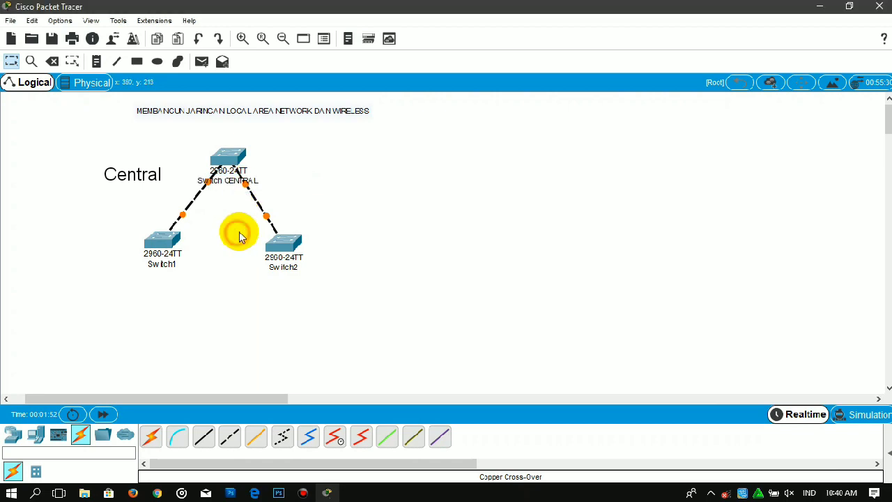
# Rename the lower-left switch, Switch1, as "Switch CABANG A".
pyautogui.click(176, 268)
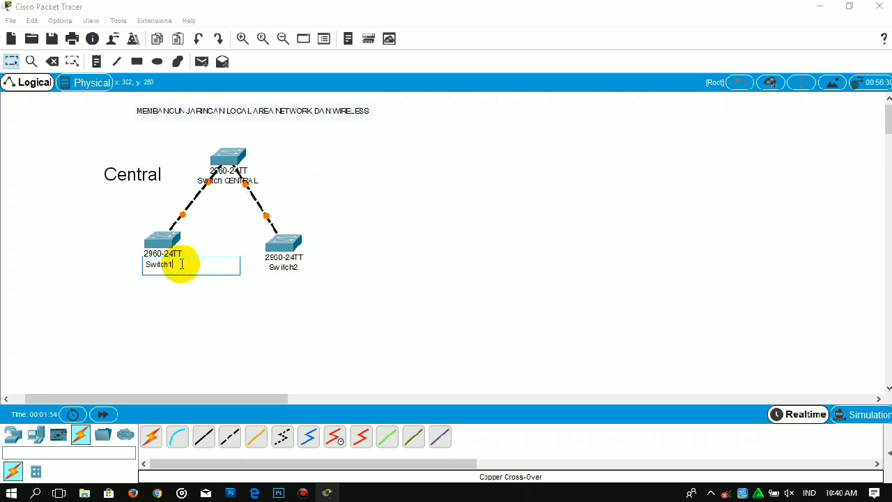
pyautogui.write('CABANG A')
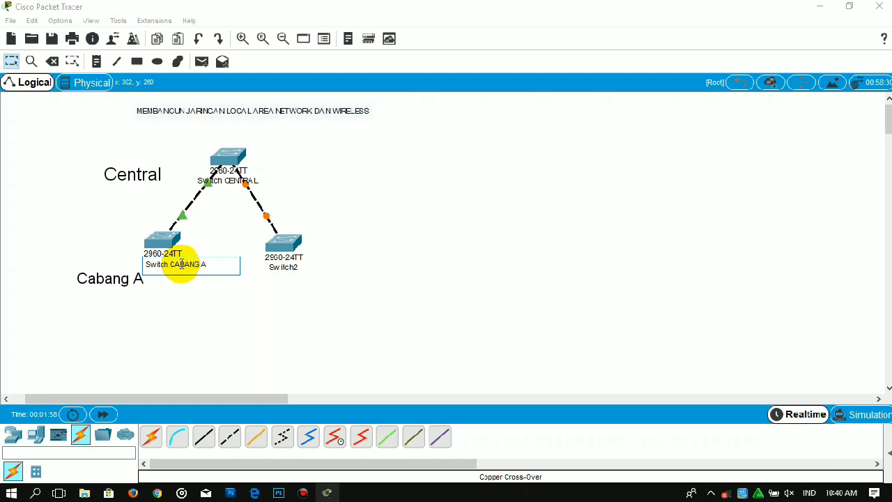
pyautogui.click(223, 293)
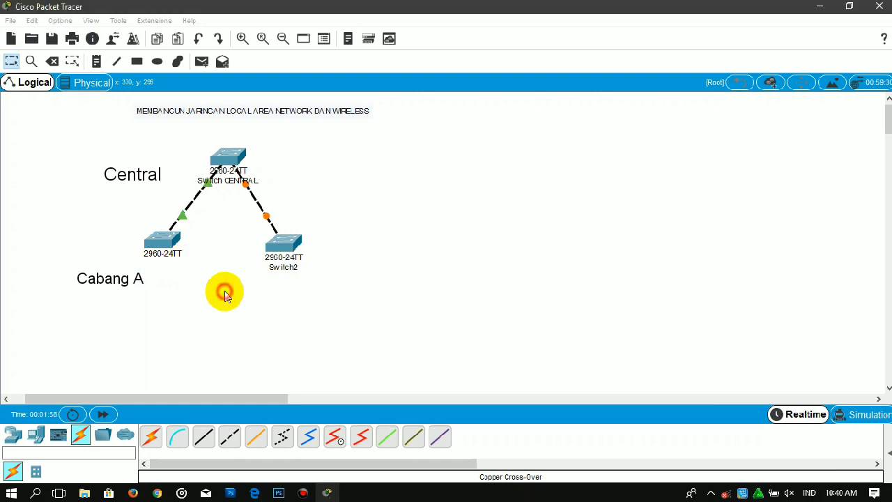
# Rename the lower-right switch, Switch2, as "Switch CABANG B".
pyautogui.click(284, 267)
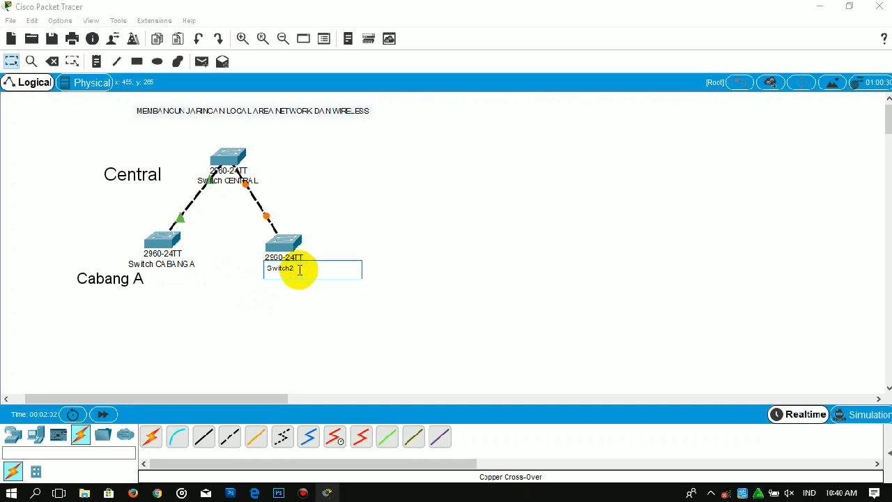
pyautogui.write('CABANG B')
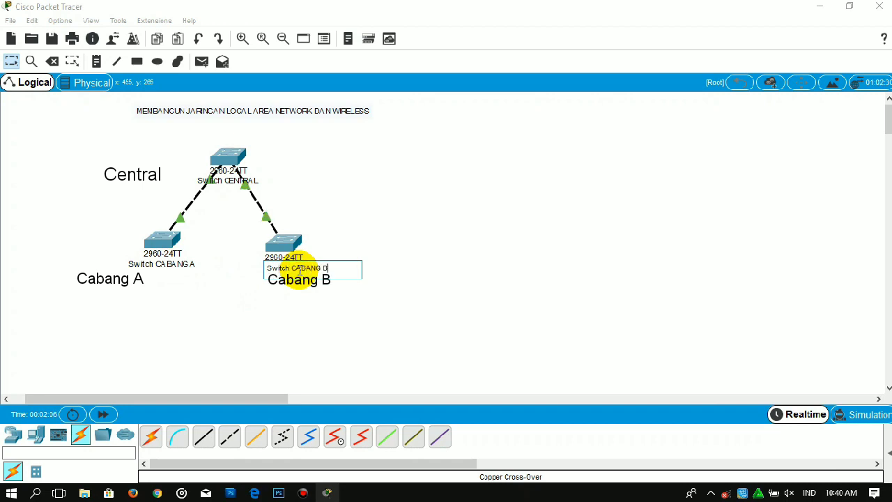
pyautogui.click(235, 303)
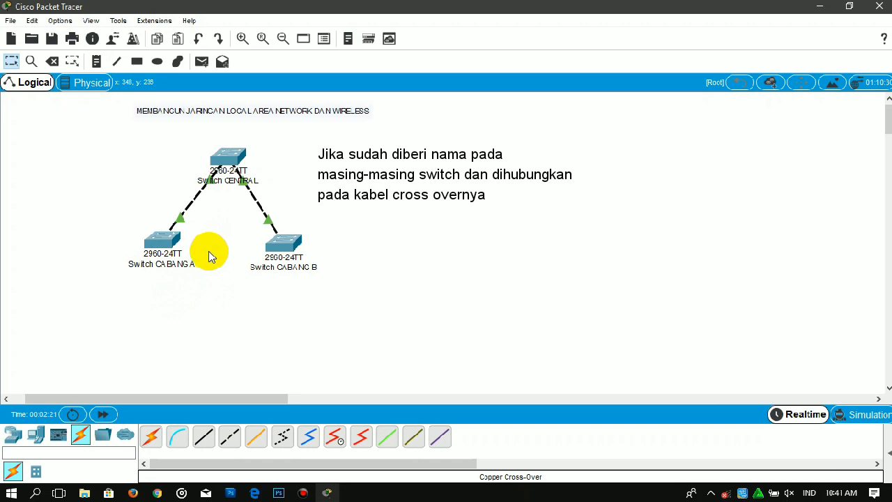
# Add a Server-PT end device to the workspace, to the right of Switch CENTRAL.
pyautogui.click(35, 439)
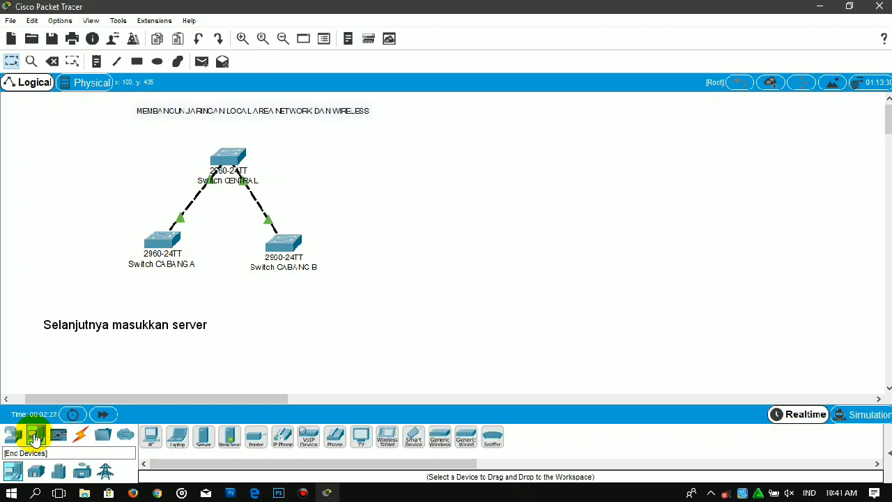
pyautogui.click(203, 446)
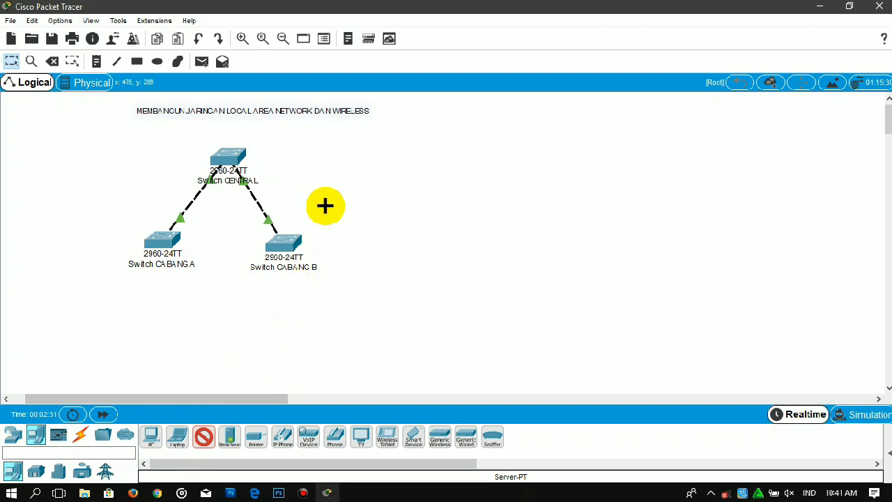
pyautogui.click(370, 153)
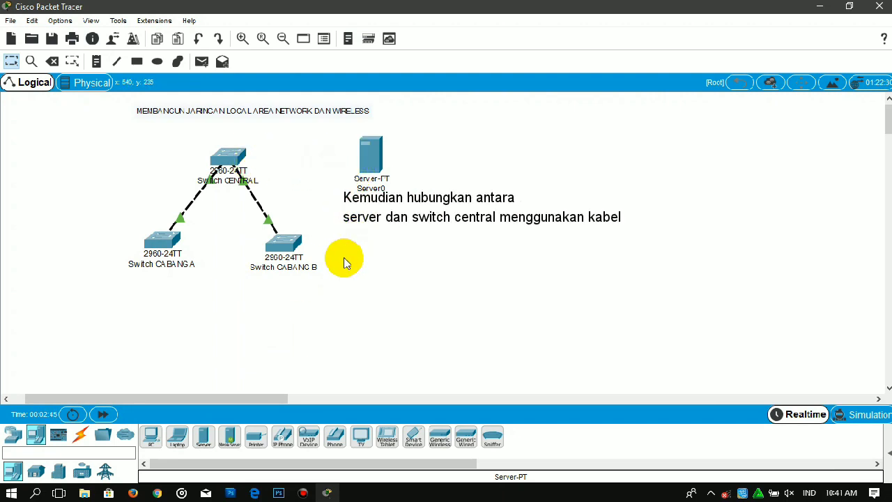
# Connect the server to Switch CENTRAL with a Copper Straight-Through cable.
pyautogui.click(81, 438)
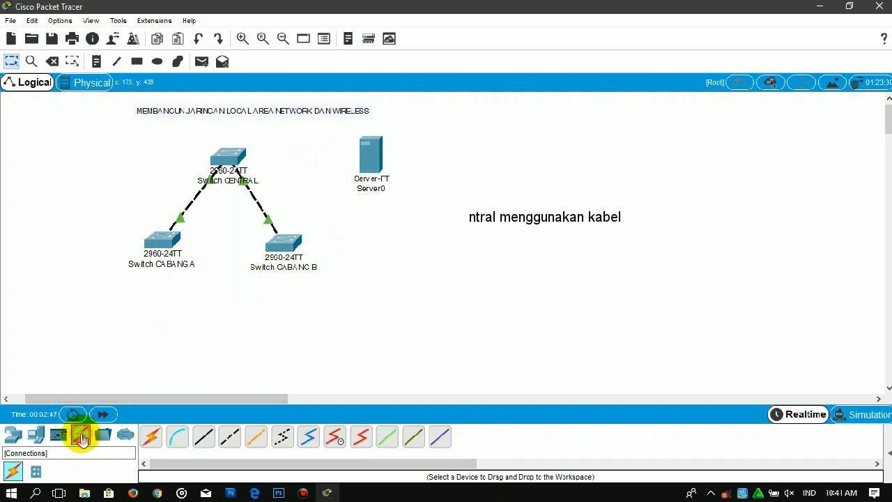
pyautogui.click(206, 449)
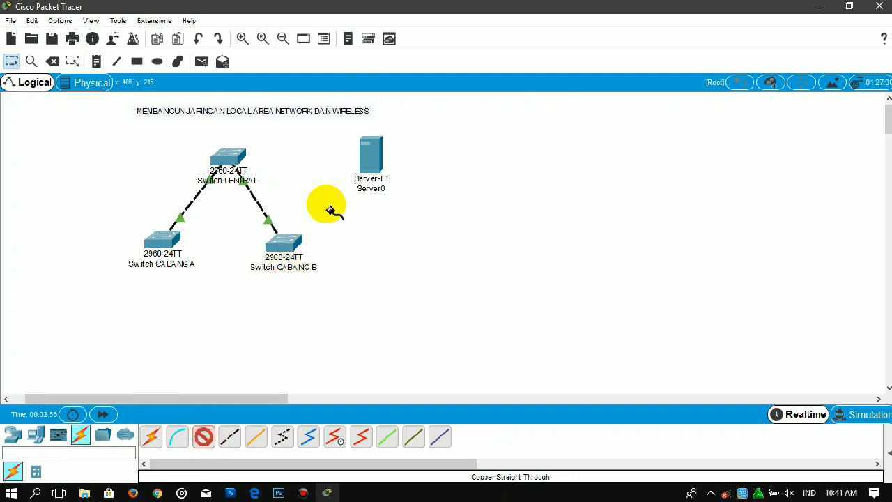
pyautogui.click(359, 156)
pyautogui.click(380, 160)
pyautogui.click(229, 154)
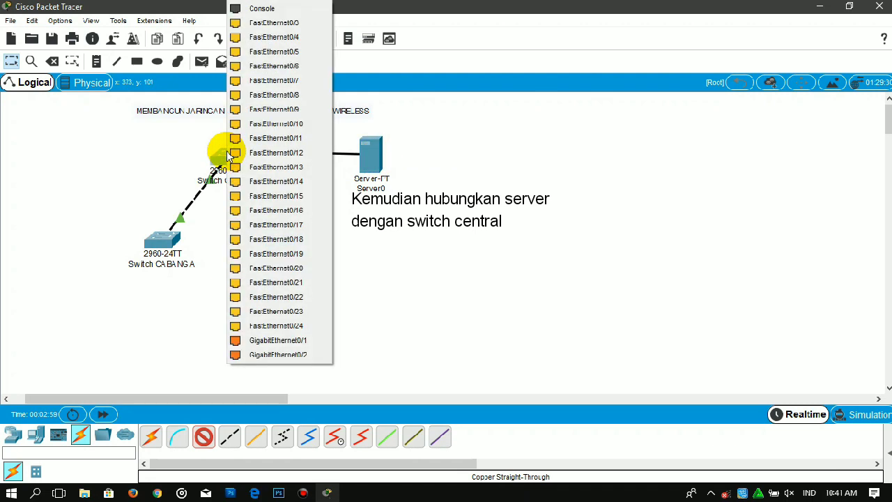
pyautogui.click(277, 31)
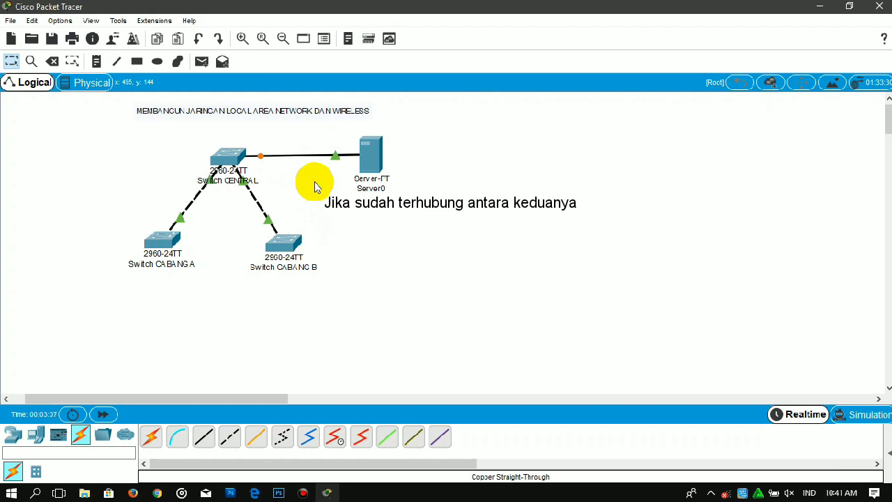
# Rename the server as "Server" followed by the owner's name in capital letters.
pyautogui.click(377, 188)
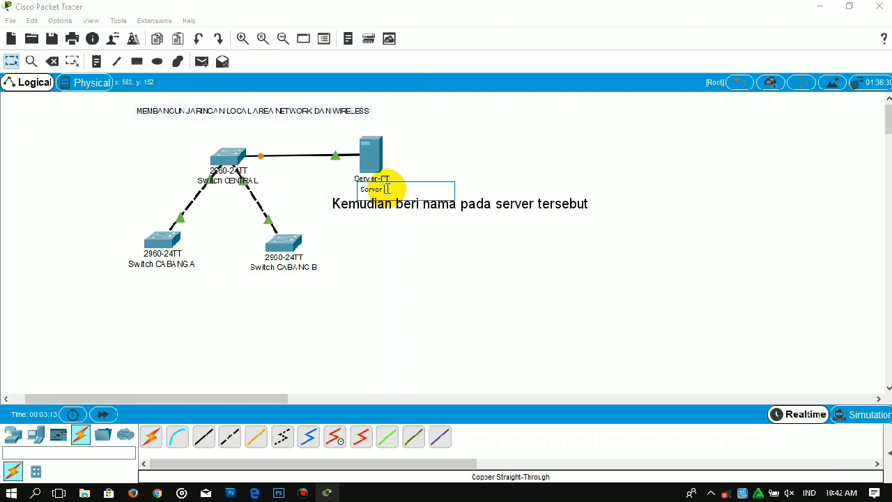
pyautogui.write('MOHA')
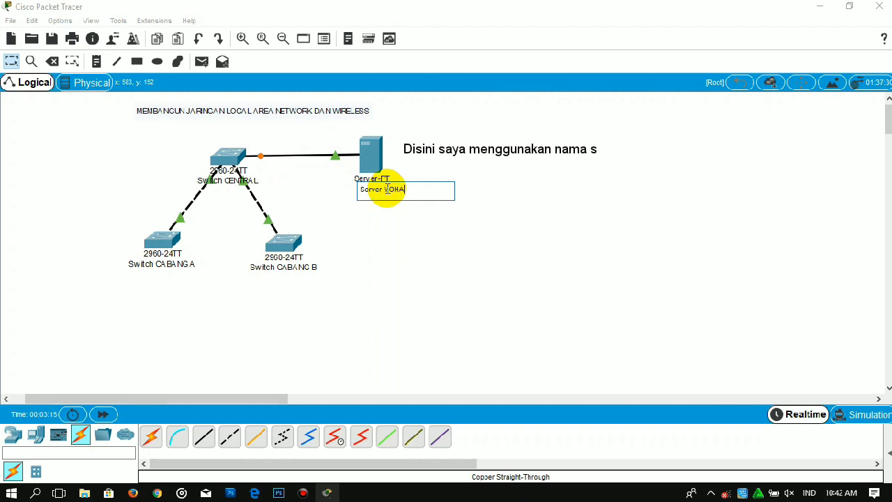
pyautogui.write('MMAD BAGAS')
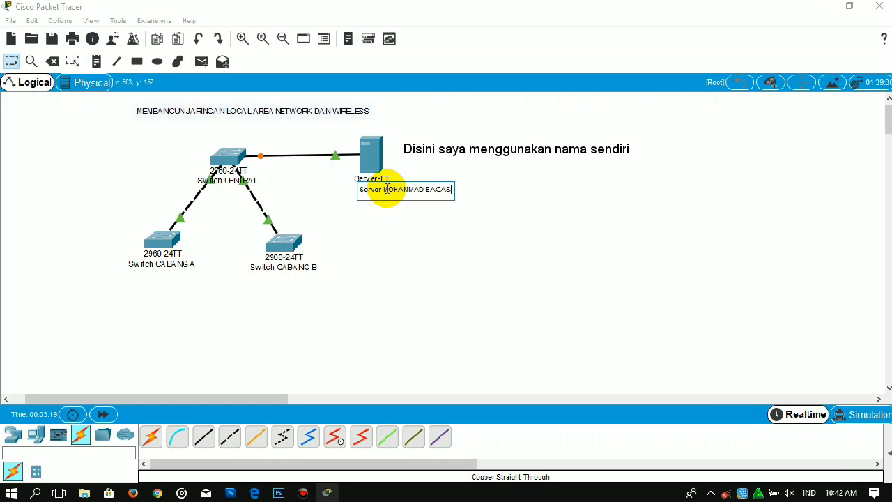
pyautogui.click(405, 241)
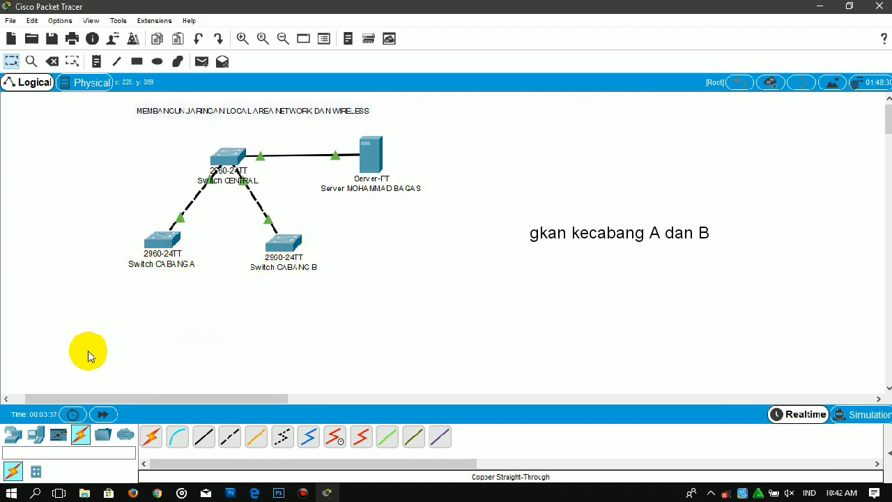
# Add three PC-PT end devices around Switch CABANG A: one beside it, one to its lower left and one below.
pyautogui.click(38, 437)
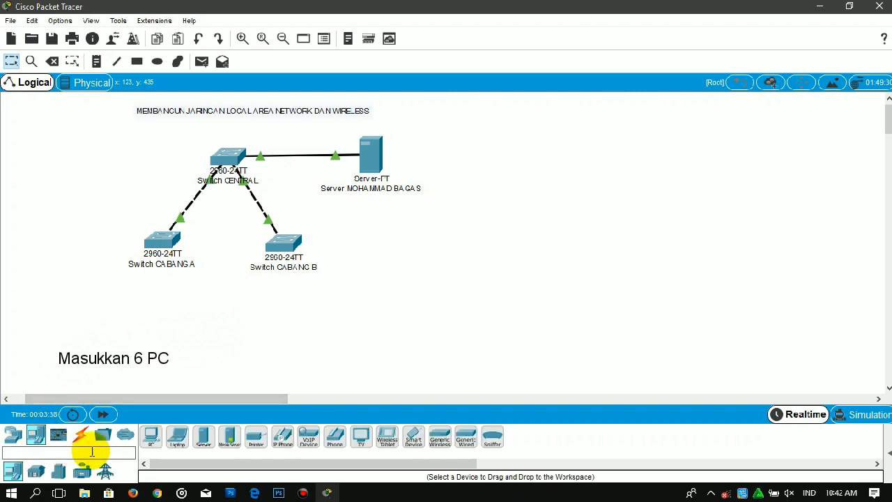
pyautogui.click(152, 443)
pyautogui.click(68, 236)
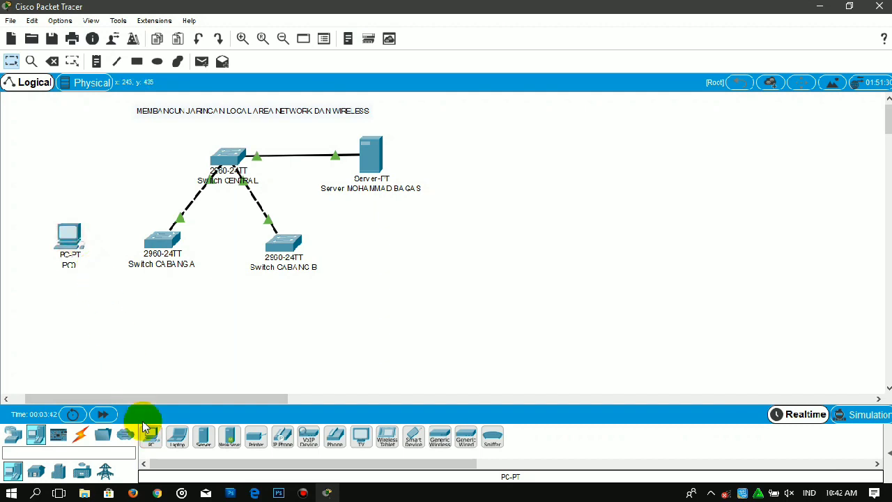
pyautogui.click(152, 440)
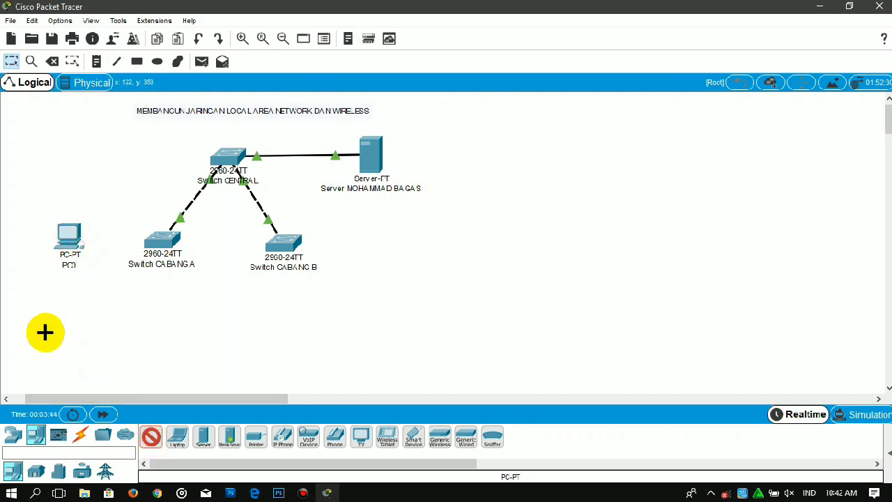
pyautogui.click(44, 312)
pyautogui.click(154, 450)
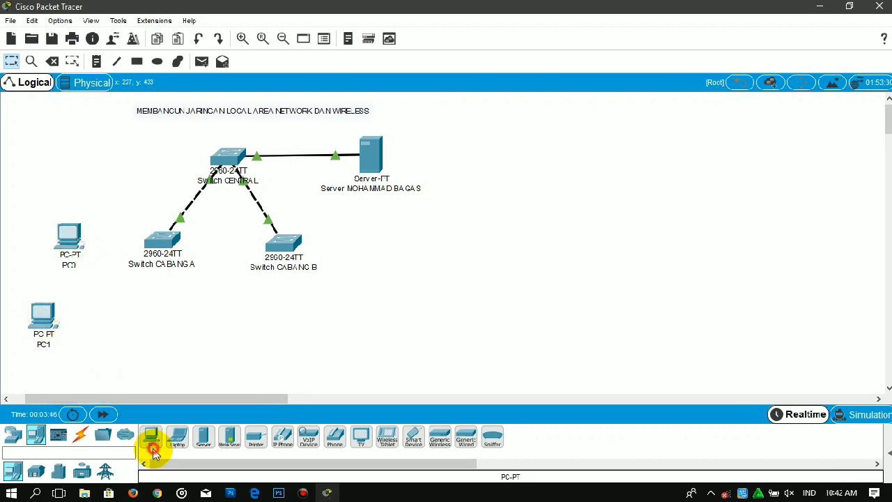
pyautogui.click(150, 354)
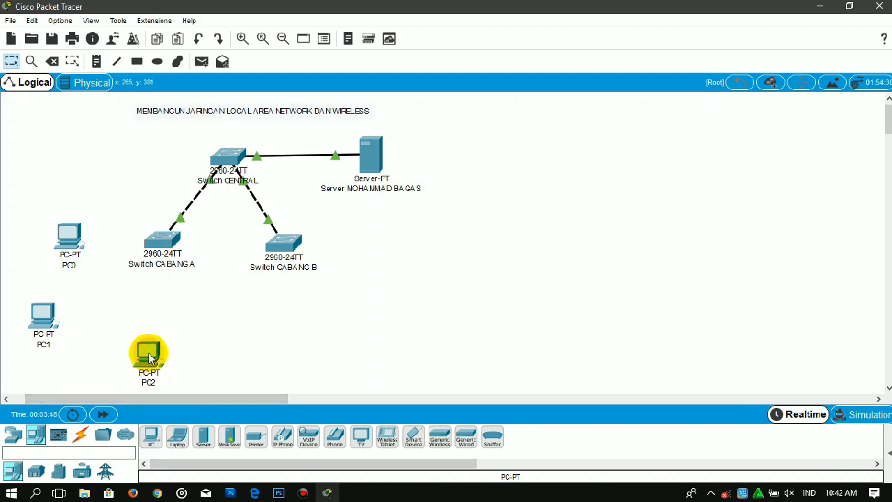
# Add three PC-PT end devices around Switch CABANG B: one beside it, one to its lower right and one below.
pyautogui.click(152, 436)
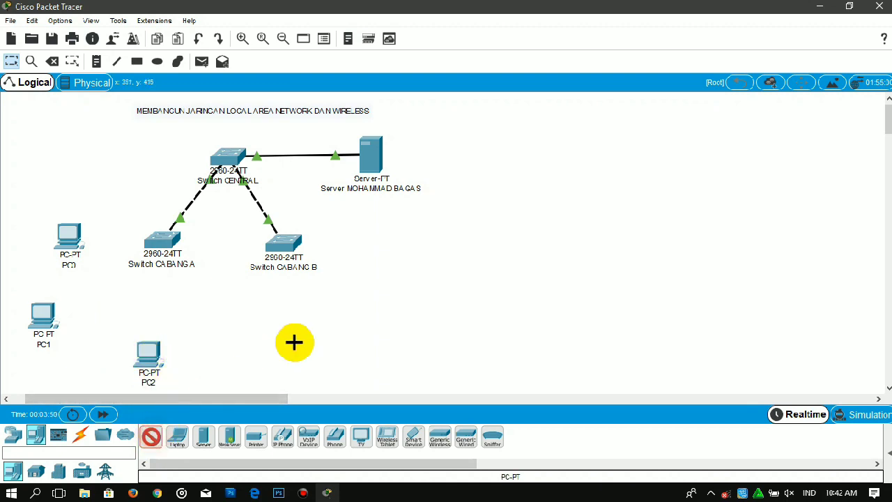
pyautogui.click(369, 236)
pyautogui.click(159, 446)
pyautogui.click(330, 311)
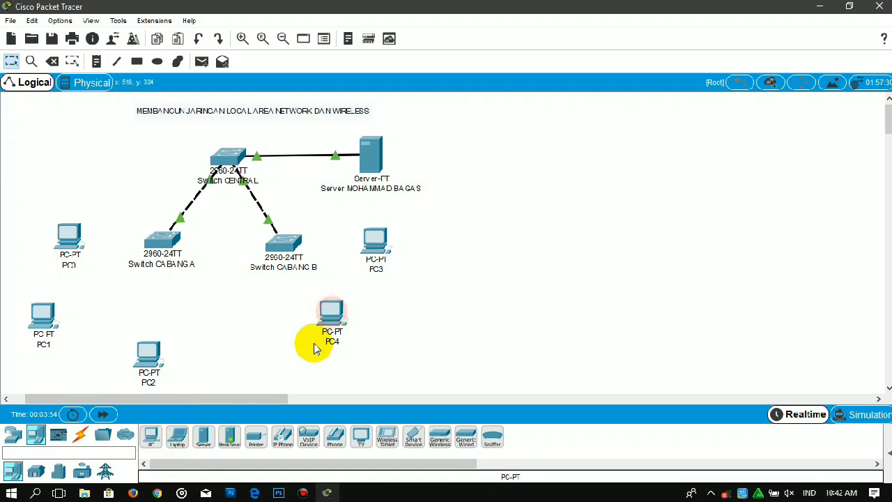
pyautogui.click(149, 440)
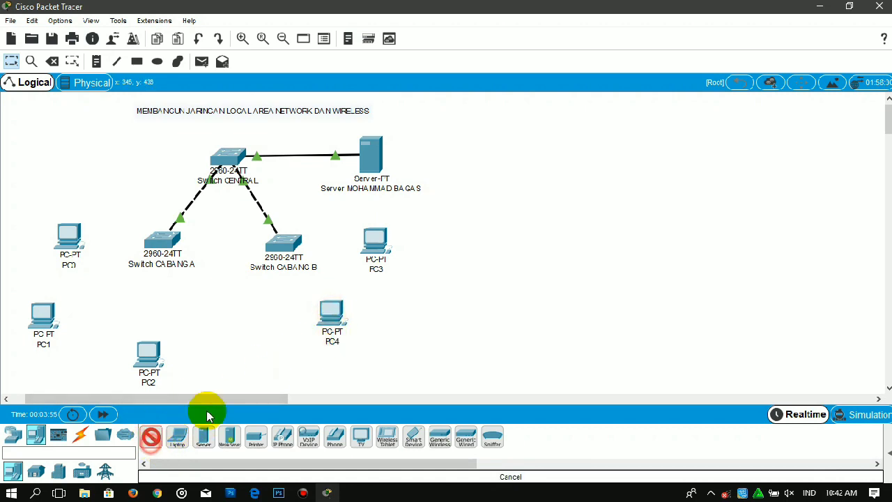
pyautogui.click(288, 360)
# Tidy the layout by shifting PC3, PC4 and PC5 around Switch CABANG B and moving PC0 and PC1 slightly closer to Switch CABANG A.
pyautogui.moveTo(330, 313); pyautogui.dragTo(346, 313)
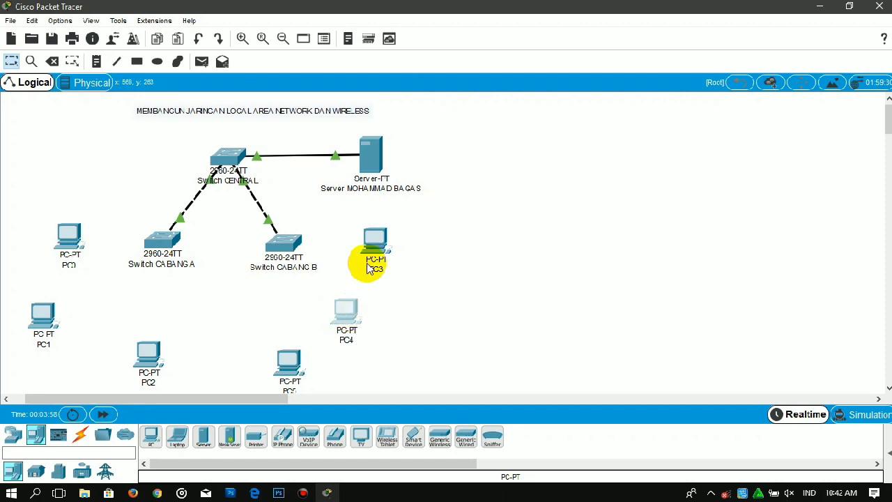
pyautogui.moveTo(372, 252); pyautogui.dragTo(366, 242)
pyautogui.moveTo(348, 321); pyautogui.dragTo(357, 319)
pyautogui.moveTo(288, 370); pyautogui.dragTo(289, 361)
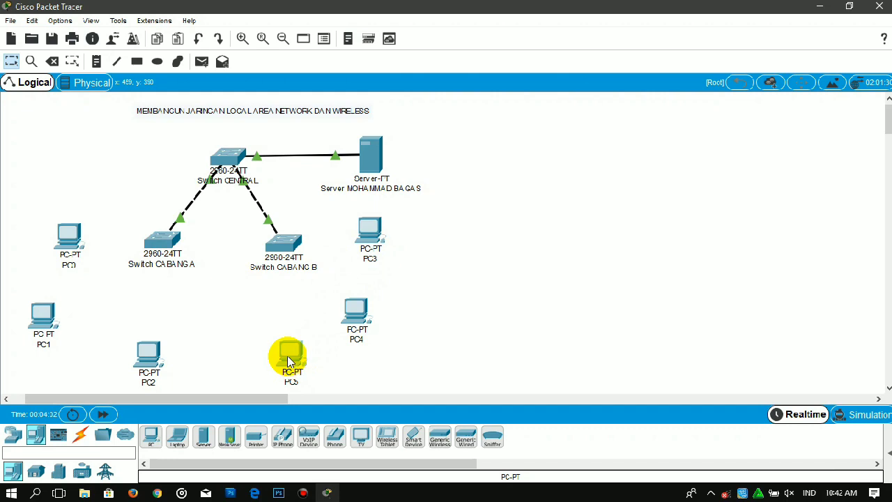
pyautogui.moveTo(49, 318); pyautogui.dragTo(64, 319)
pyautogui.moveTo(70, 249); pyautogui.dragTo(79, 240)
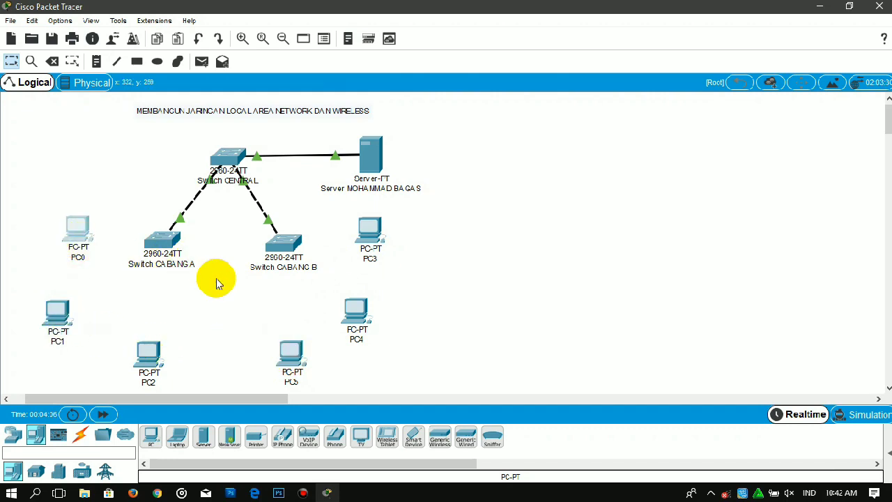
pyautogui.click(234, 312)
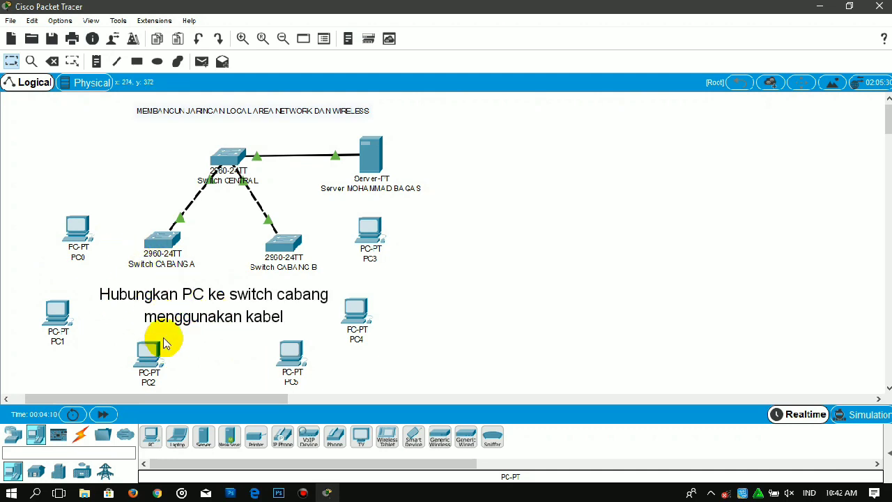
# Connect PC0's FastEthernet0 to FastEthernet0/2 of Switch CABANG A with a Copper Straight-Through cable.
pyautogui.click(83, 437)
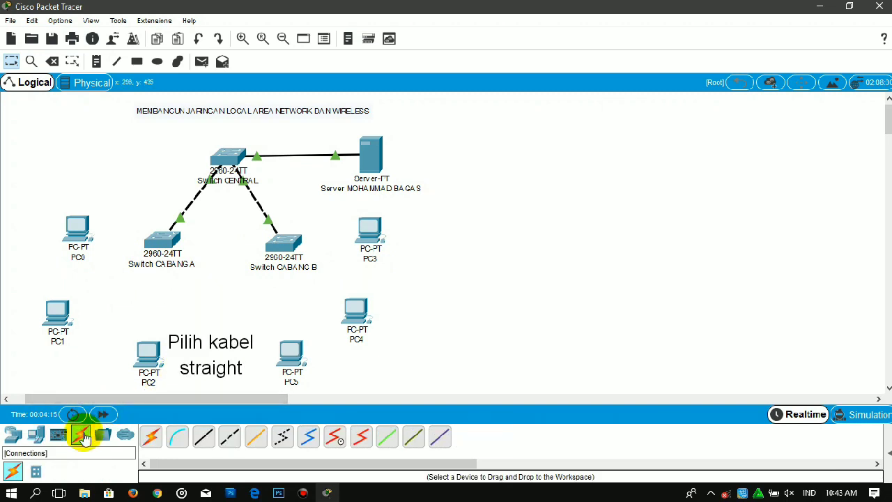
pyautogui.click(209, 449)
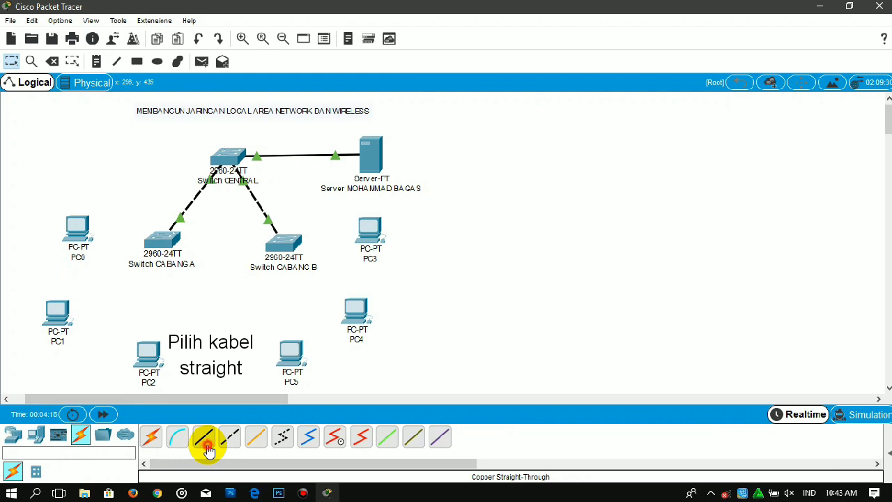
pyautogui.click(76, 227)
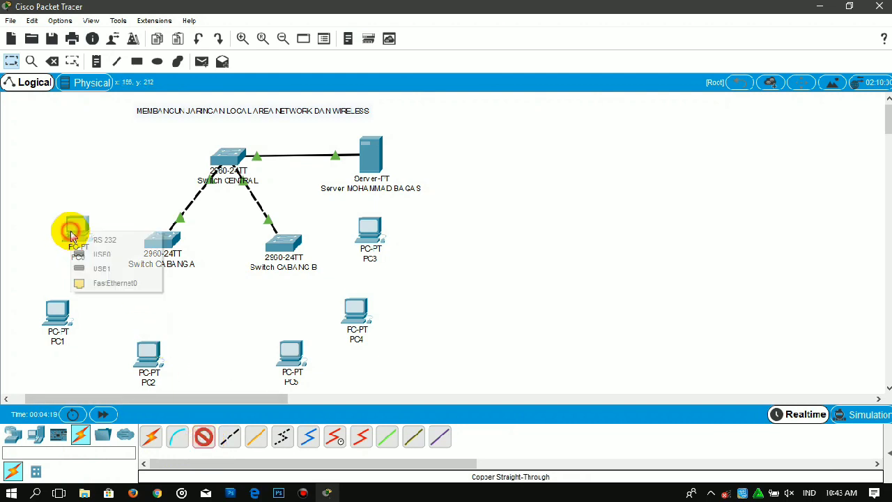
pyautogui.click(115, 283)
pyautogui.click(160, 240)
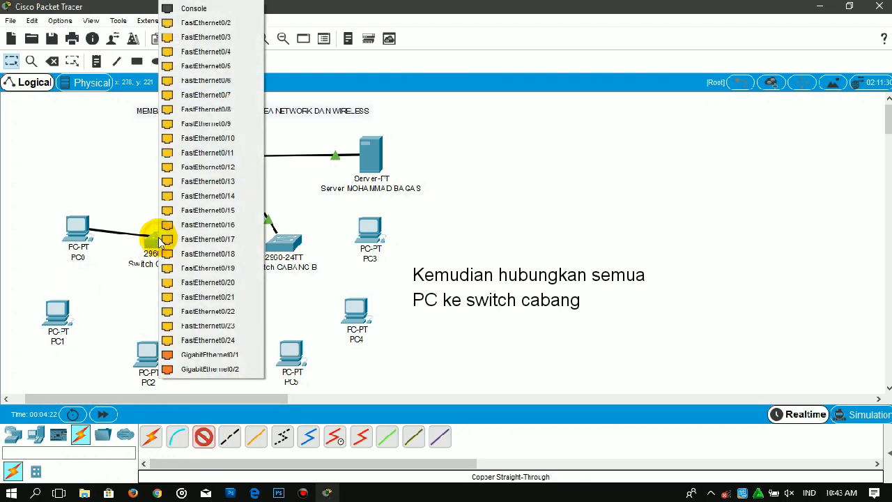
pyautogui.click(206, 28)
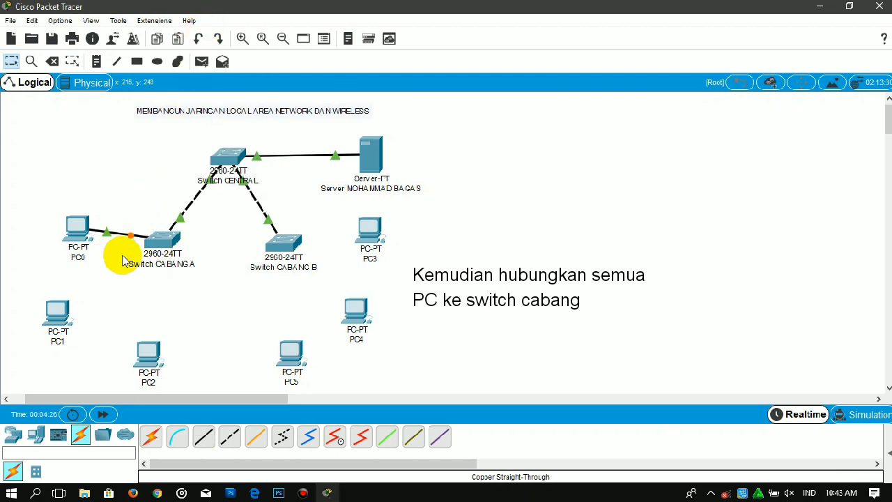
# Connect PC1 to FastEthernet0/3 of Switch CABANG A with a Copper Straight-Through cable.
pyautogui.click(204, 436)
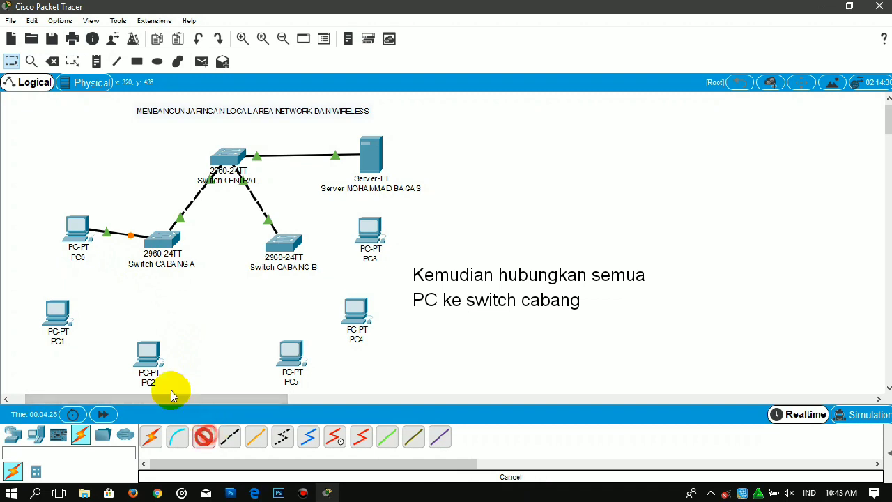
pyautogui.click(80, 303)
pyautogui.click(95, 338)
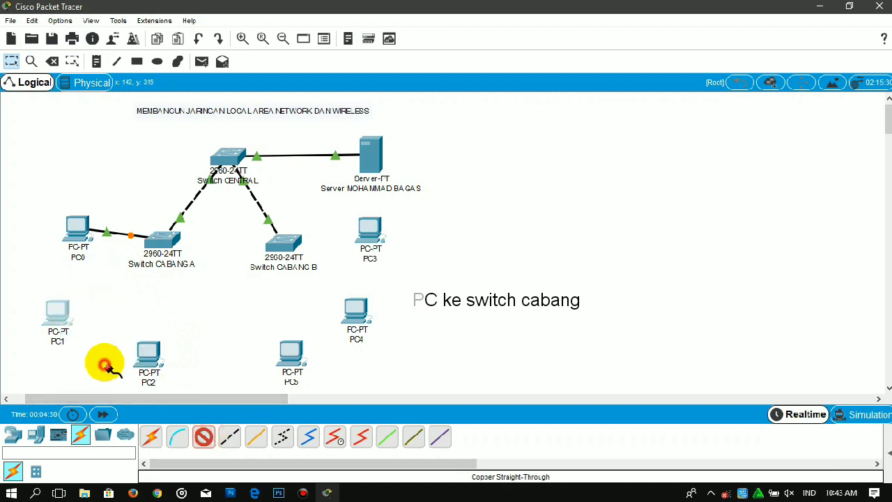
pyautogui.click(167, 238)
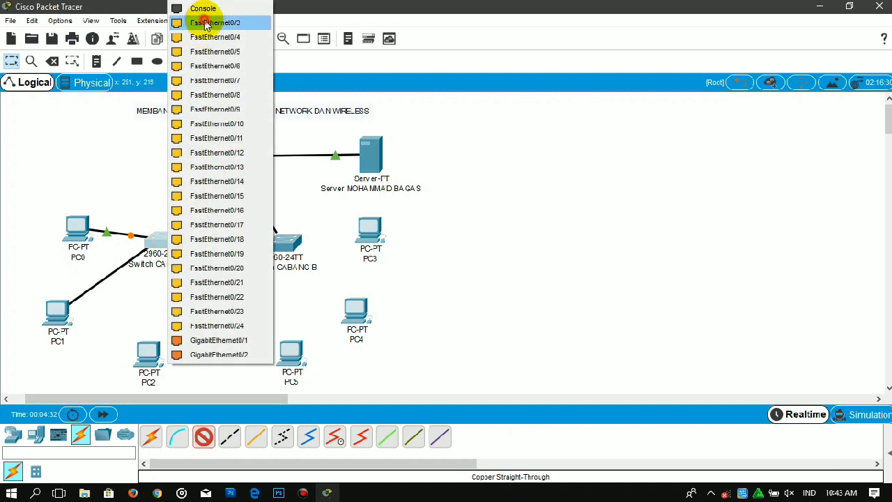
pyautogui.click(205, 22)
# Connect PC2 to FastEthernet0/4 of Switch CABANG A with a Copper Straight-Through cable.
pyautogui.click(204, 436)
pyautogui.click(153, 354)
pyautogui.click(197, 401)
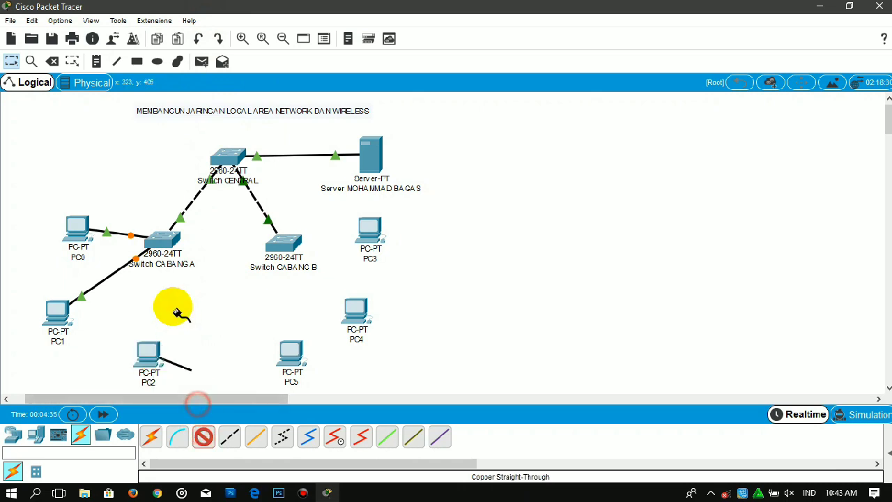
pyautogui.click(166, 251)
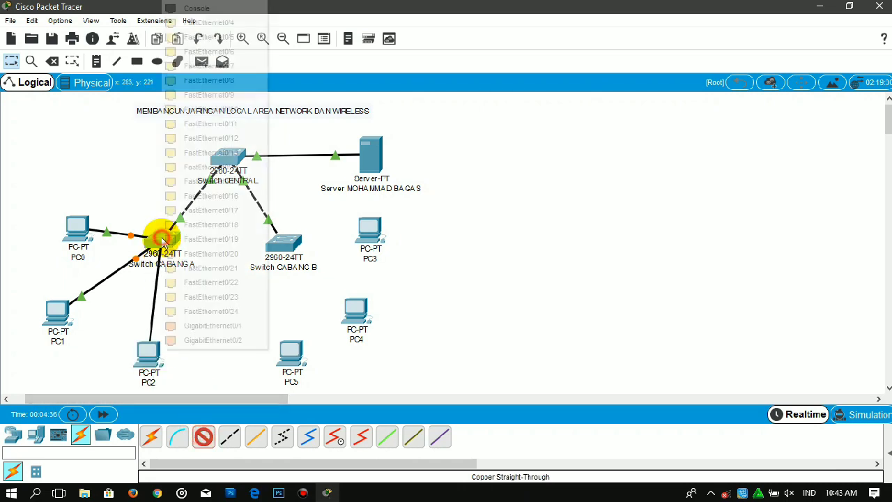
pyautogui.click(192, 23)
# Connect PC5 to FastEthernet0/2 of Switch CABANG B with a Copper Straight-Through cable.
pyautogui.click(203, 436)
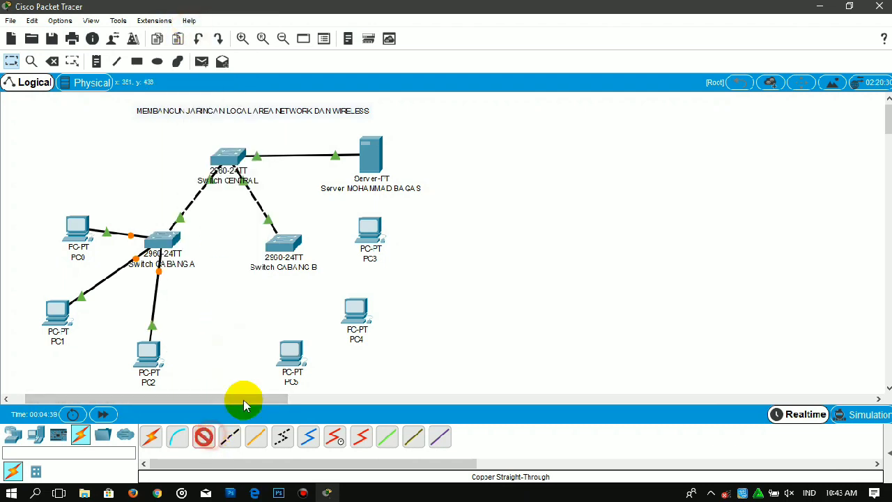
pyautogui.click(290, 354)
pyautogui.click(320, 400)
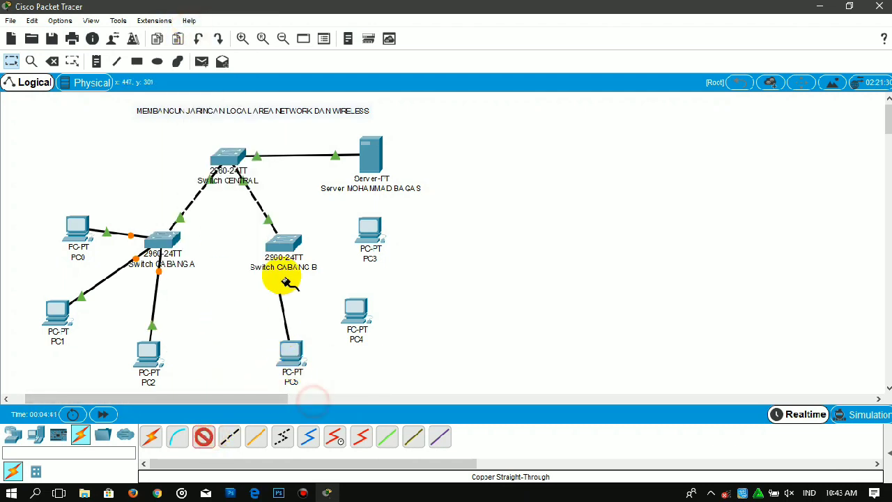
pyautogui.click(285, 248)
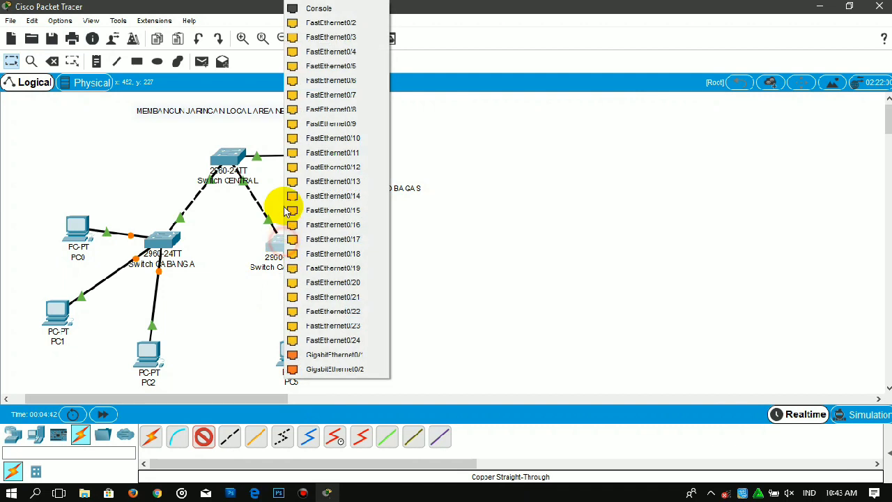
pyautogui.click(298, 23)
# Connect PC4's FastEthernet0 to Switch CABANG B with a Copper Straight-Through cable.
pyautogui.click(203, 437)
pyautogui.click(352, 312)
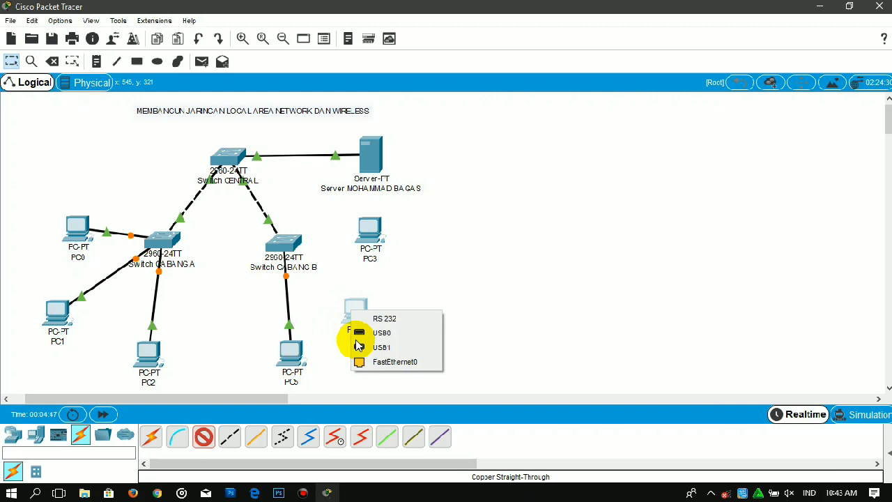
pyautogui.click(370, 363)
pyautogui.click(279, 237)
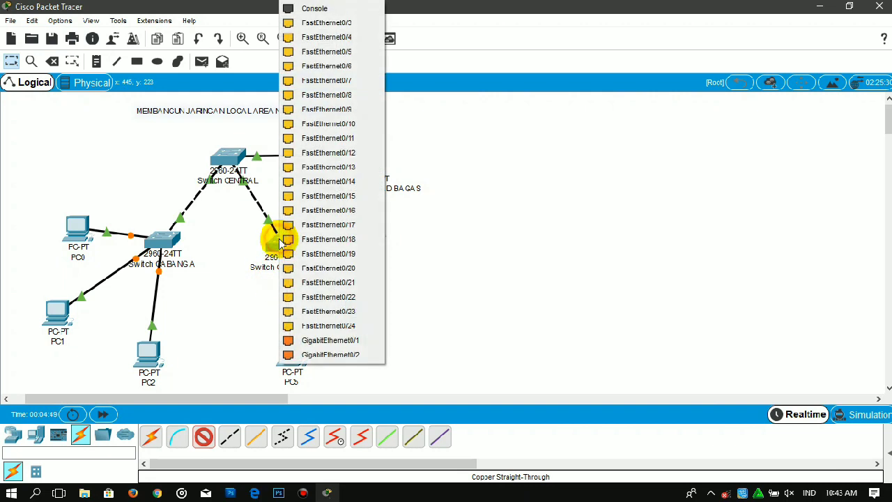
pyautogui.click(297, 34)
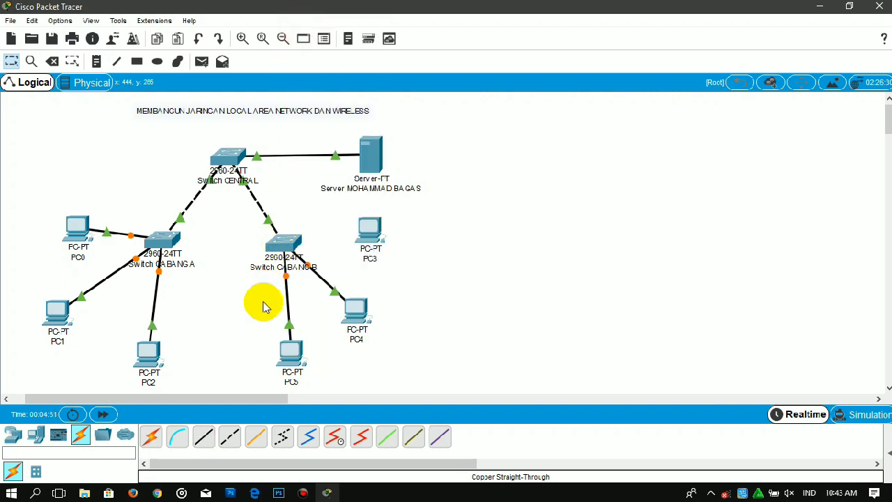
# Connect PC3 to Switch CABANG B with a Copper Straight-Through cable.
pyautogui.click(204, 435)
pyautogui.click(365, 230)
pyautogui.click(381, 281)
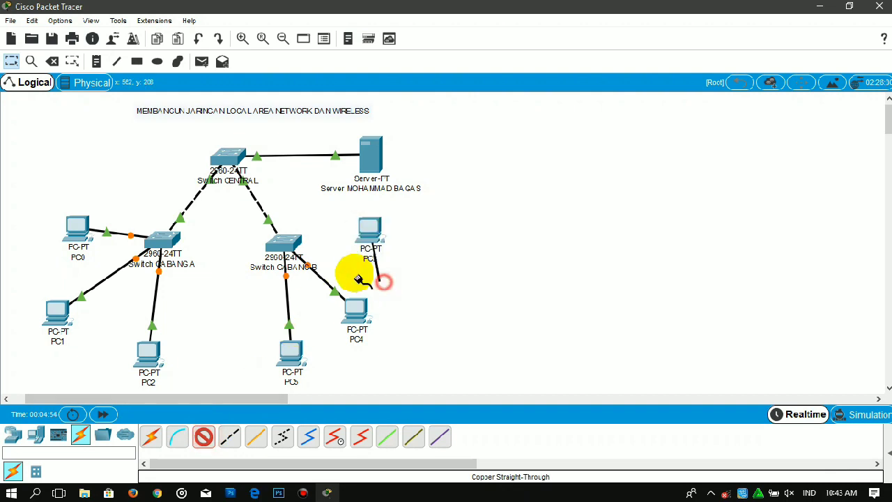
pyautogui.click(284, 243)
pyautogui.click(293, 35)
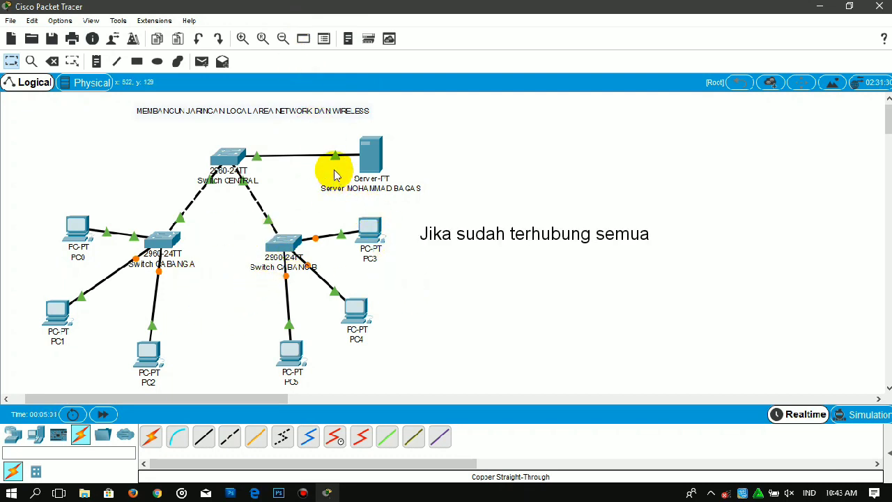
# Give the server the static IP address 192.168.10.1 with subnet mask 255.255.255.0.
pyautogui.click(370, 169)
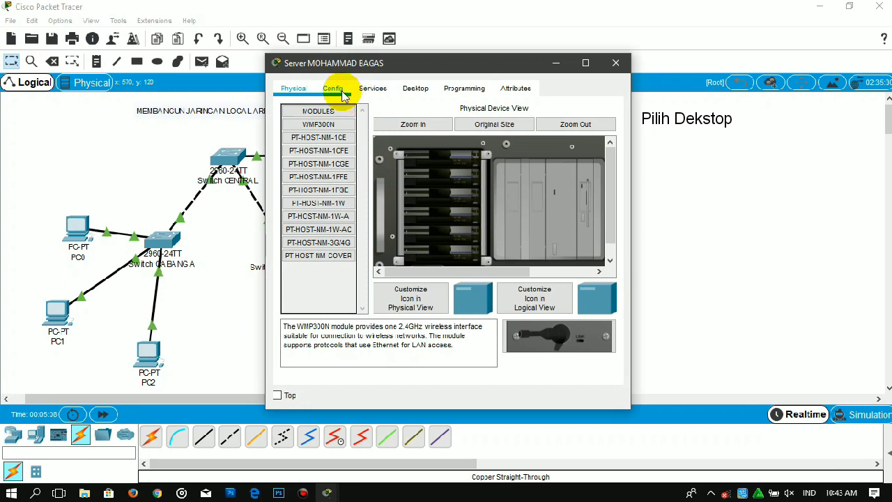
pyautogui.click(415, 91)
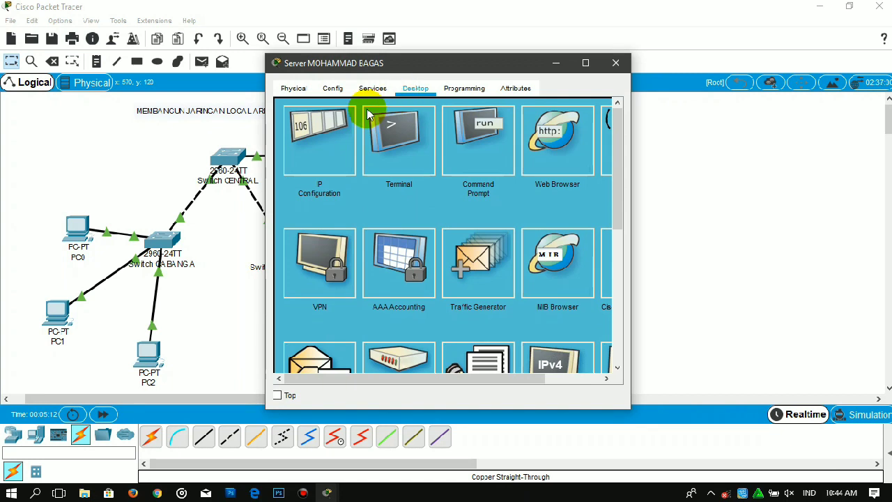
pyautogui.moveTo(414, 65); pyautogui.dragTo(564, 57)
pyautogui.click(516, 123)
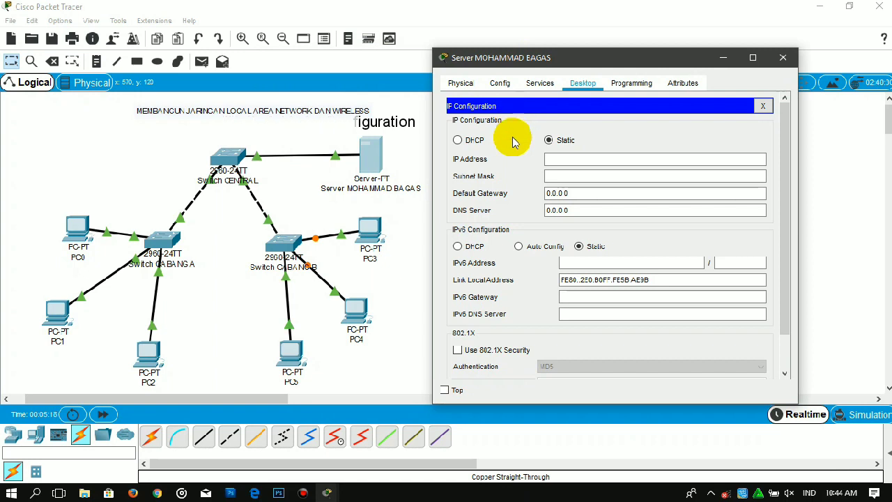
pyautogui.click(556, 158)
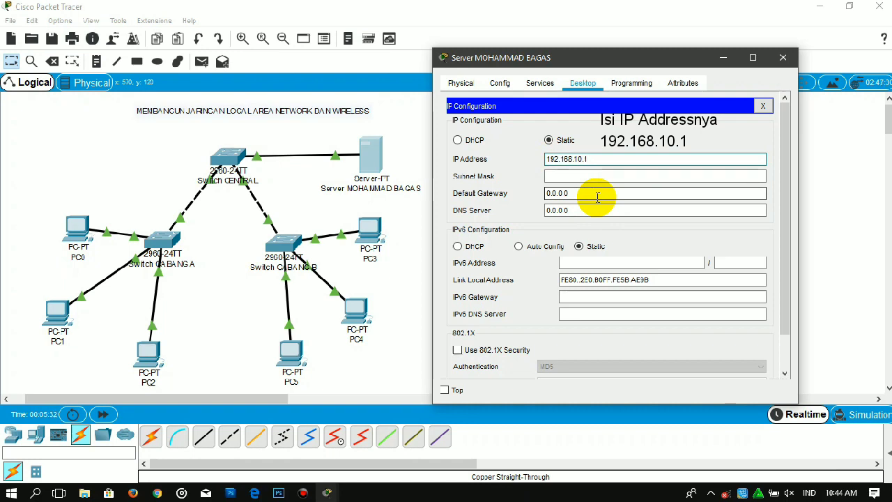
pyautogui.click(601, 178)
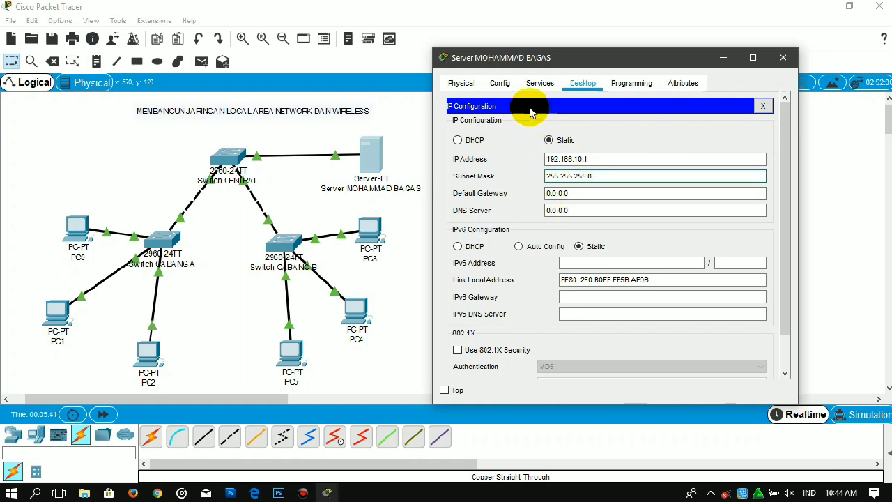
pyautogui.click(549, 140)
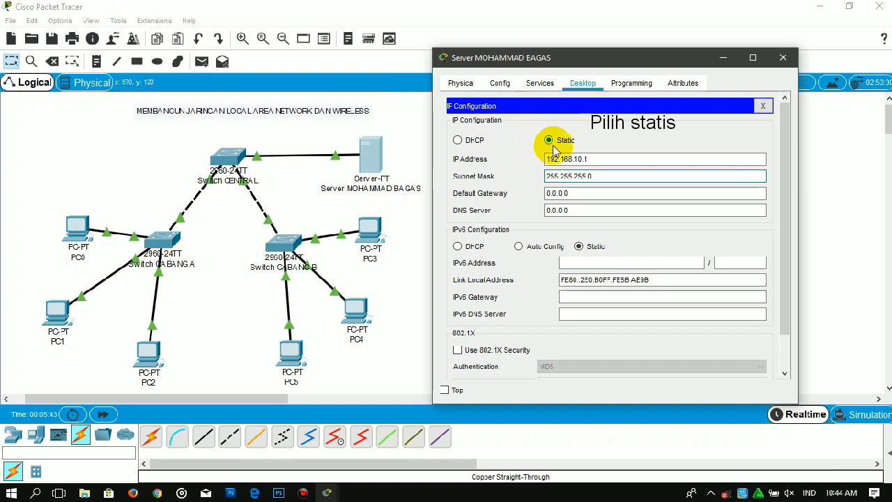
# Set the default gateway to 192.168.10.1 and the DNS server to 225.225.225.0 in the server's DHCP pool serverPool.
pyautogui.click(541, 86)
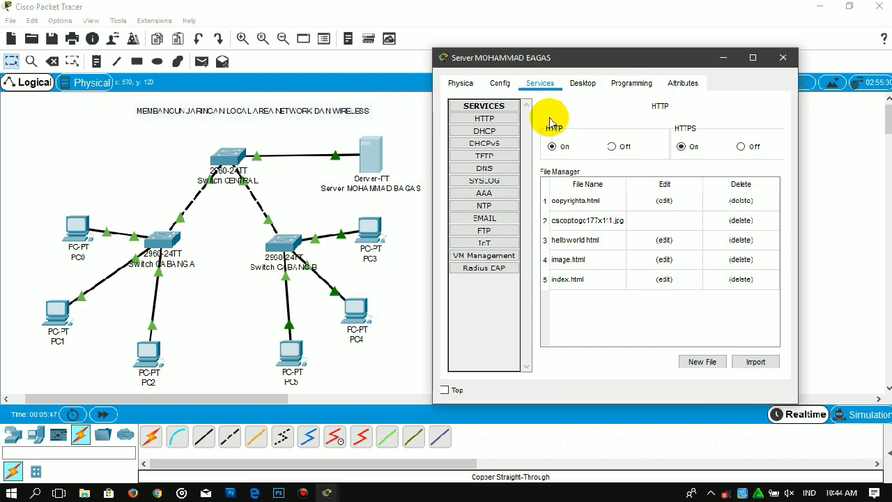
pyautogui.click(514, 136)
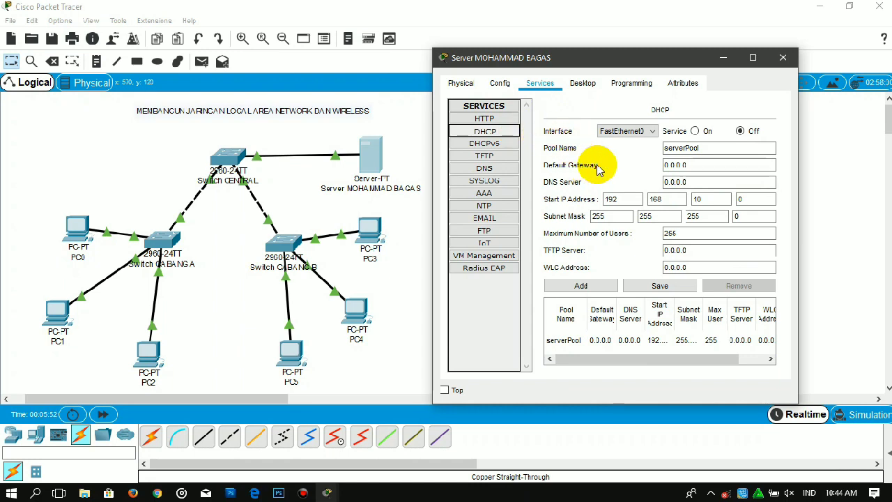
pyautogui.click(666, 167)
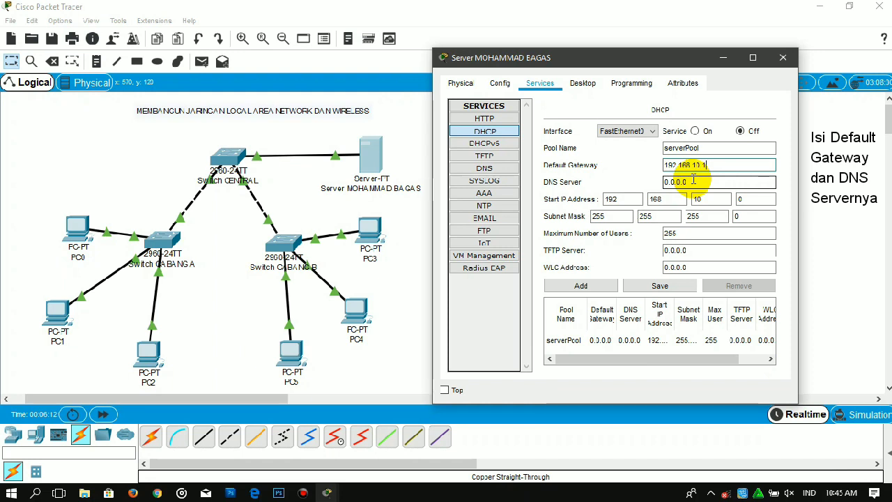
pyautogui.click(693, 181)
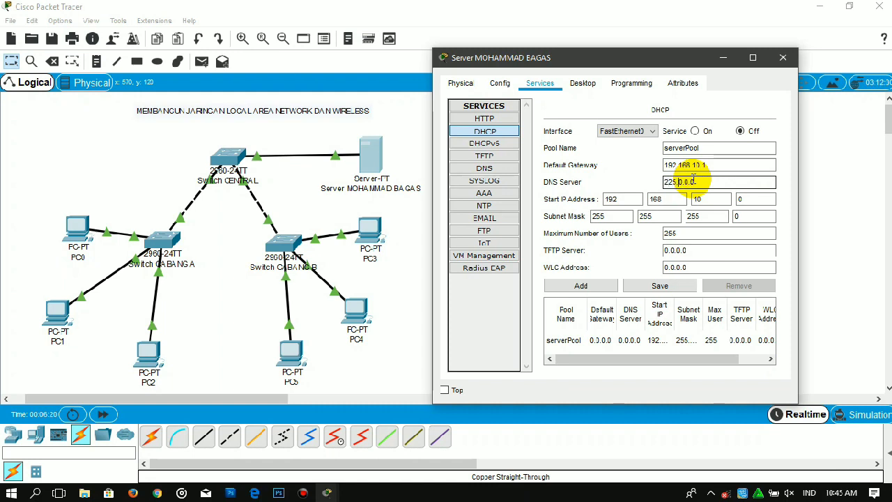
pyautogui.press('Delete')
pyautogui.press('Delete')
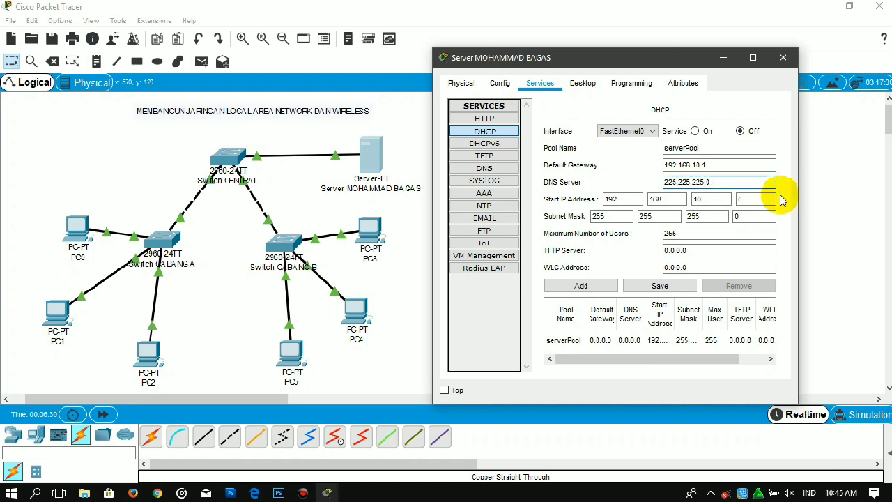
# Set the DHCP pool's start IP address to 192.168.10.100 and its maximum number of users to 10.
pyautogui.click(754, 204)
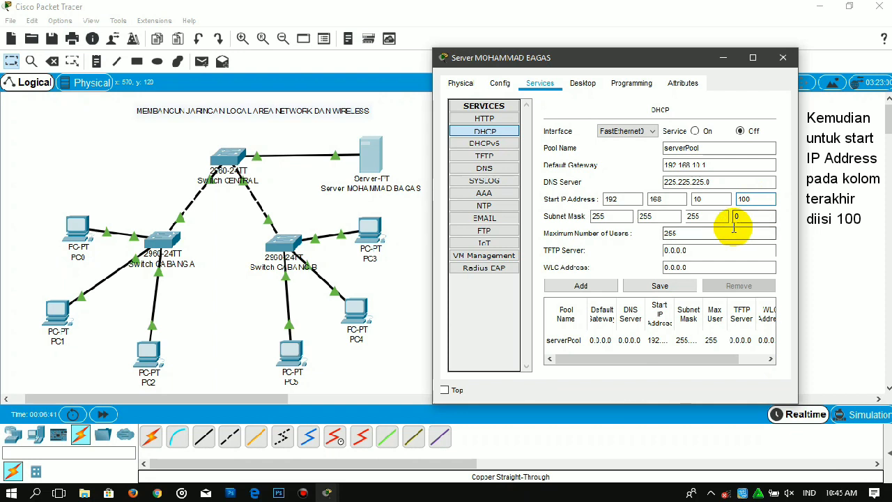
pyautogui.moveTo(720, 233); pyautogui.dragTo(661, 234)
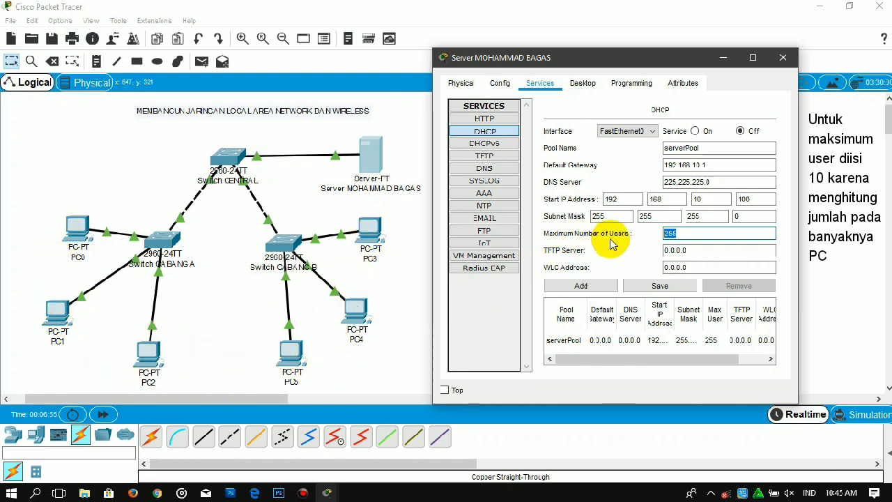
pyautogui.doubleClick(685, 235)
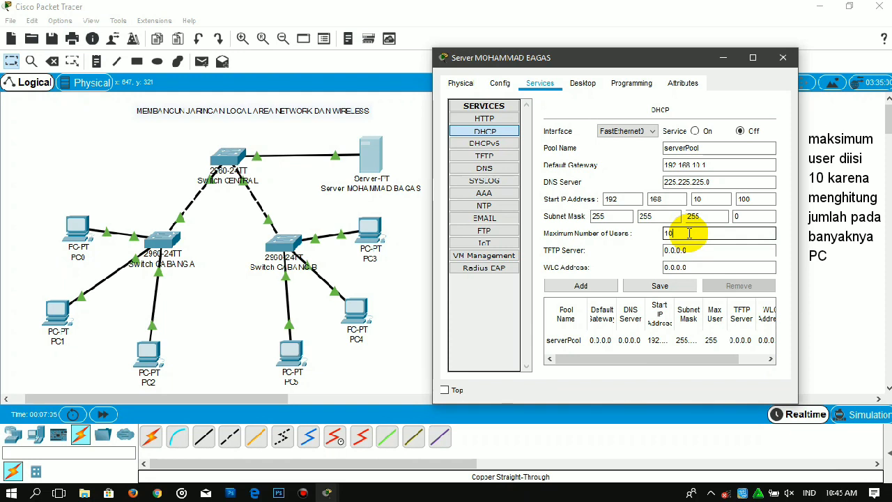
# Save the serverPool settings and turn the server's DHCP service on, leaving the server window minimized.
pyautogui.click(673, 288)
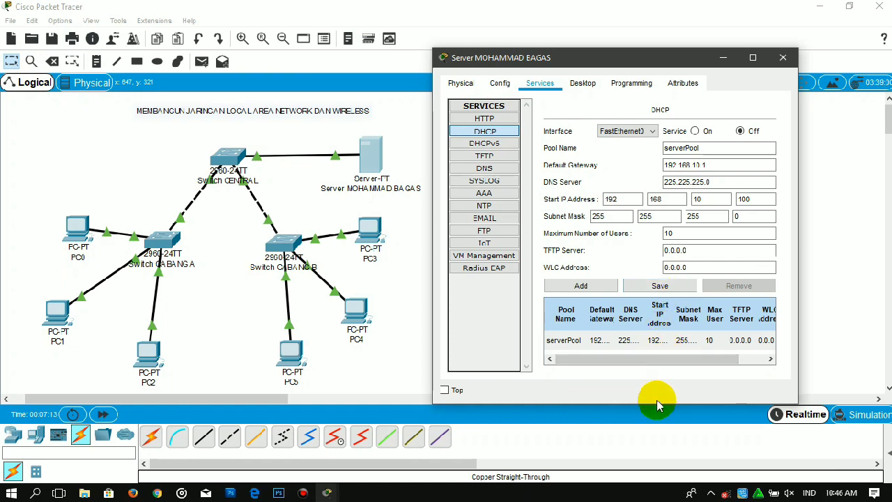
pyautogui.moveTo(656, 403); pyautogui.dragTo(658, 441)
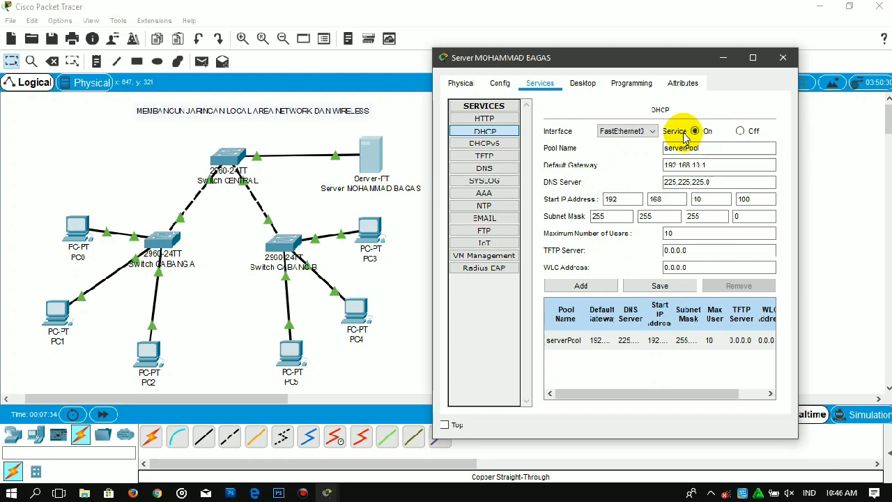
pyautogui.click(722, 59)
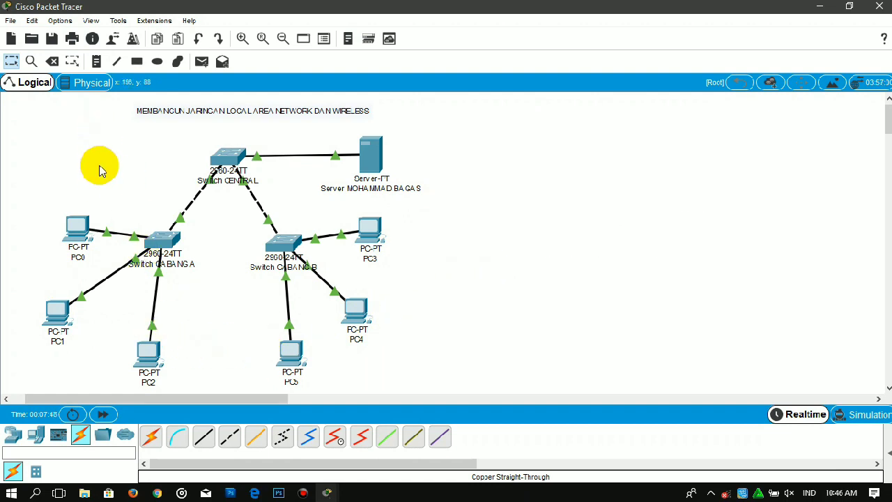
# Switch PC0's IP configuration from static to DHCP and minimize its window.
pyautogui.click(79, 223)
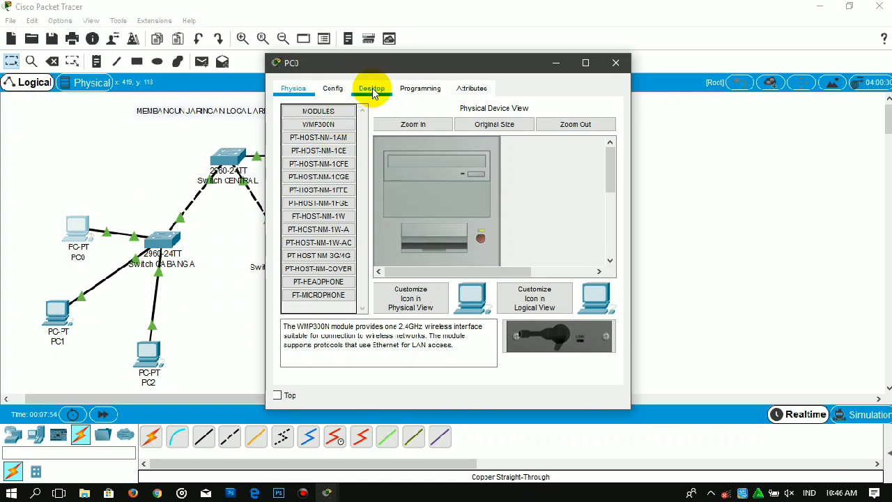
pyautogui.click(372, 88)
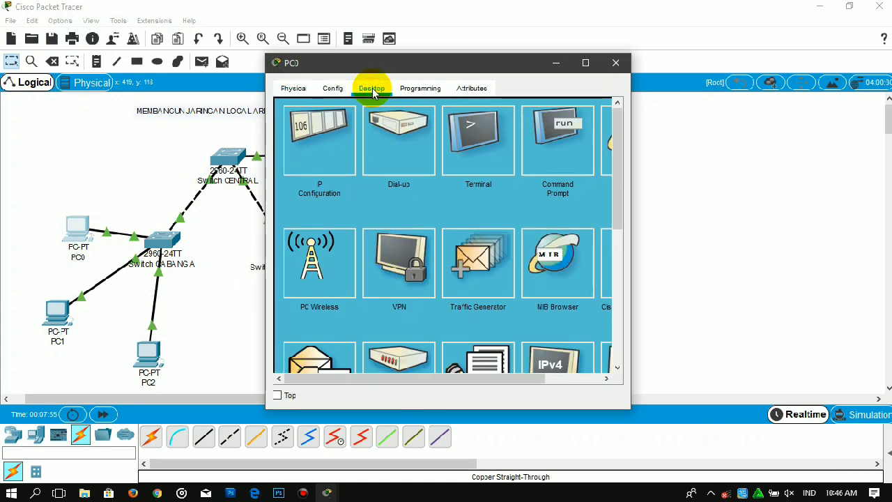
pyautogui.click(330, 144)
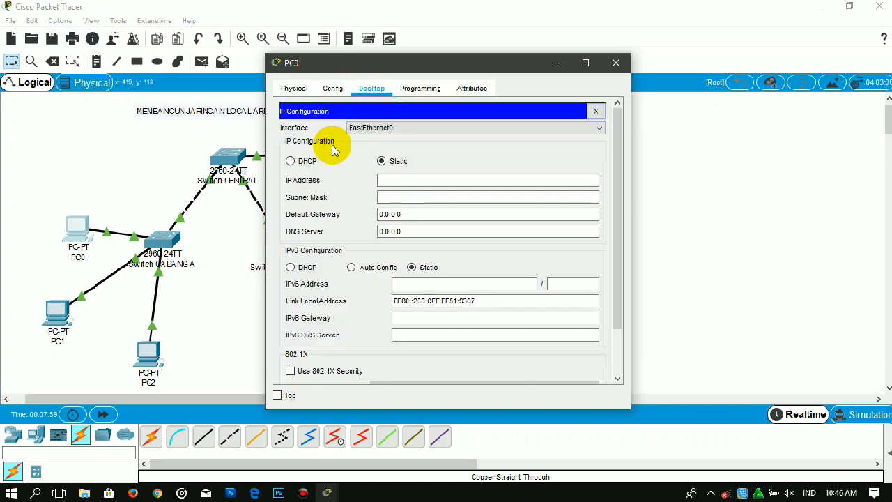
pyautogui.click(308, 170)
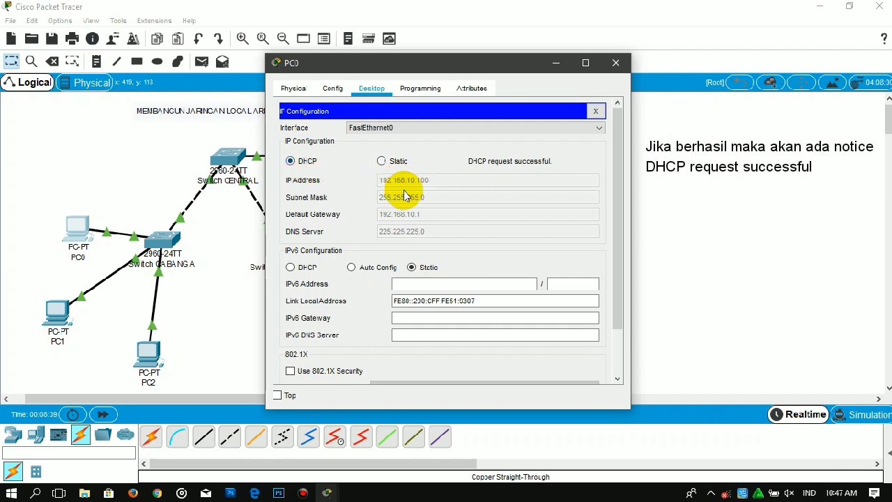
pyautogui.click(552, 64)
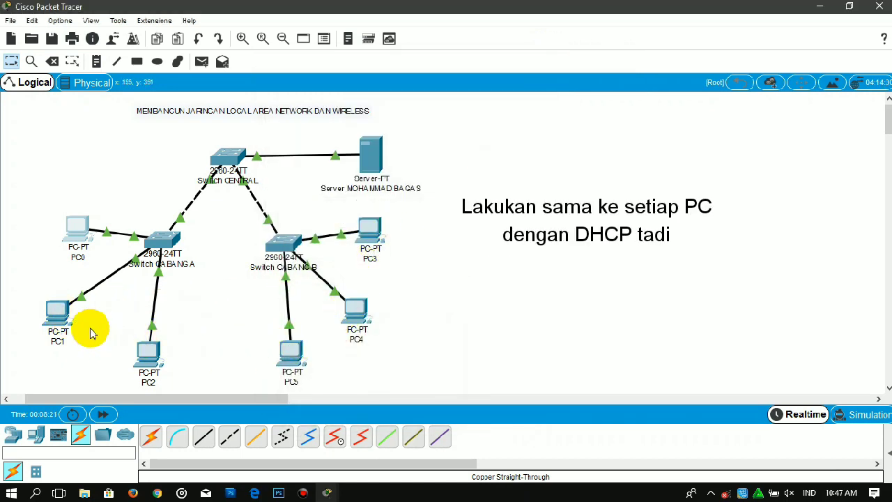
# Set PC1's IP configuration to DHCP and minimize its window.
pyautogui.click(55, 313)
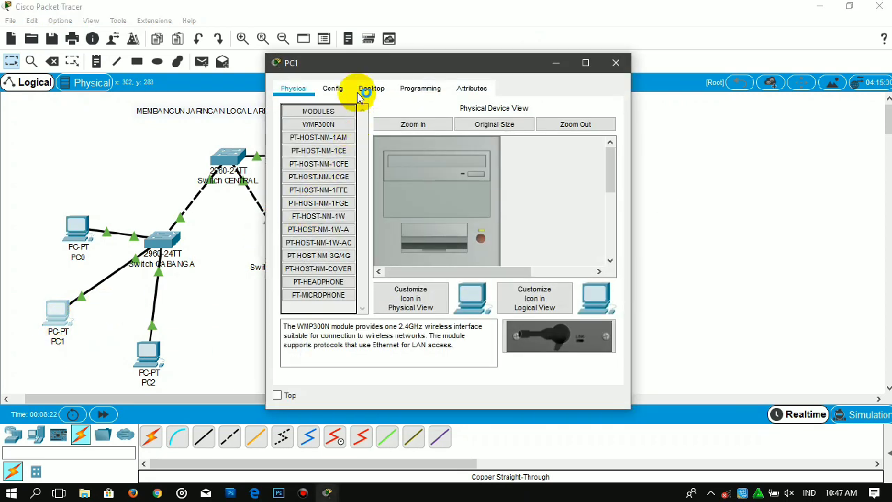
pyautogui.click(365, 91)
pyautogui.click(341, 133)
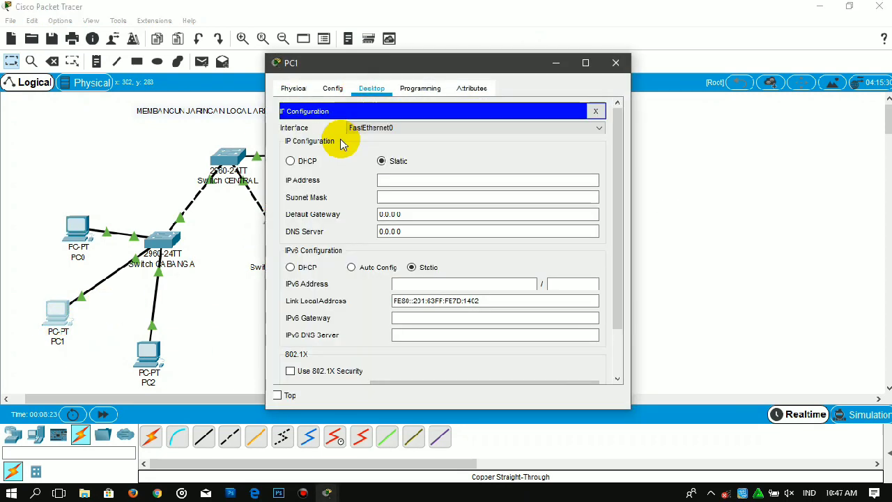
pyautogui.click(290, 161)
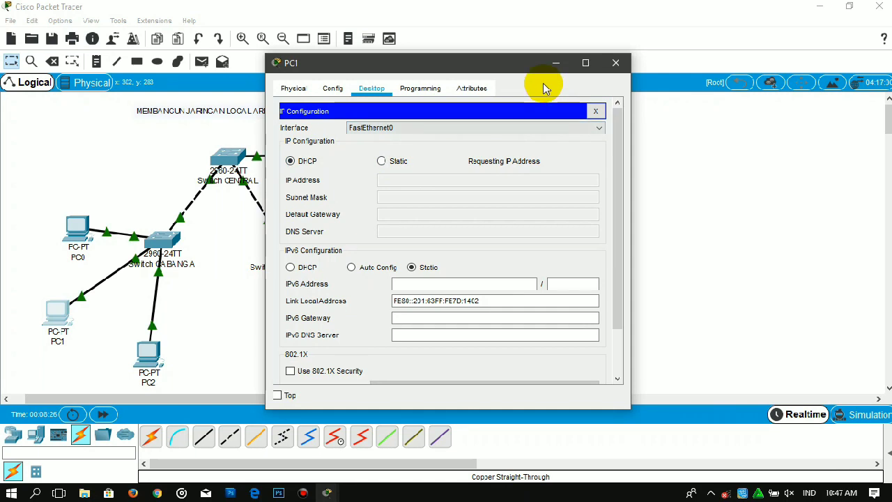
pyautogui.click(554, 64)
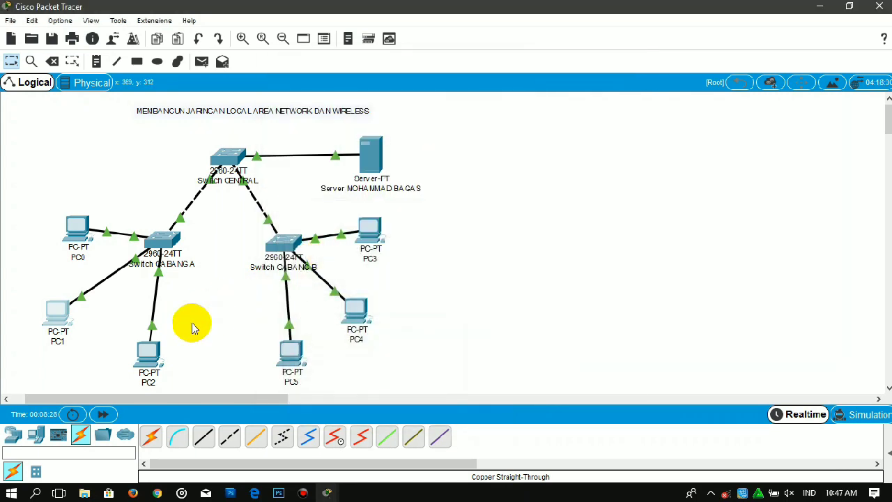
# Set PC2 to obtain its IP configuration through DHCP.
pyautogui.click(151, 347)
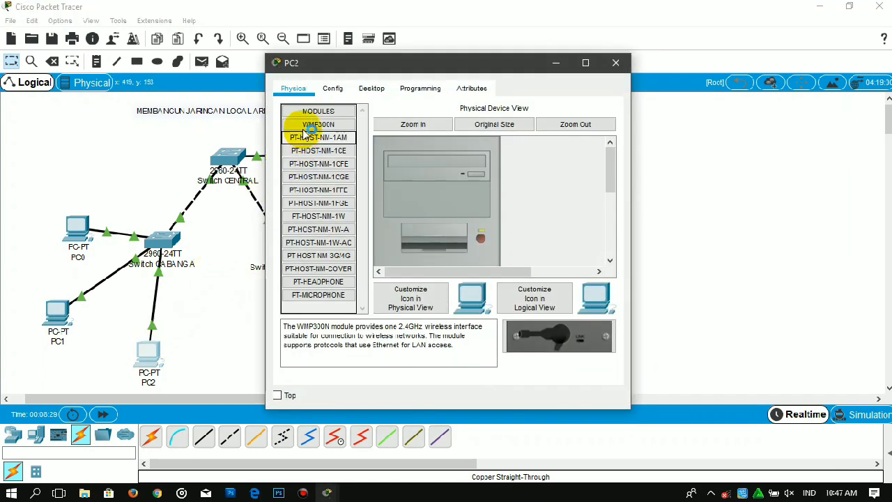
pyautogui.click(369, 92)
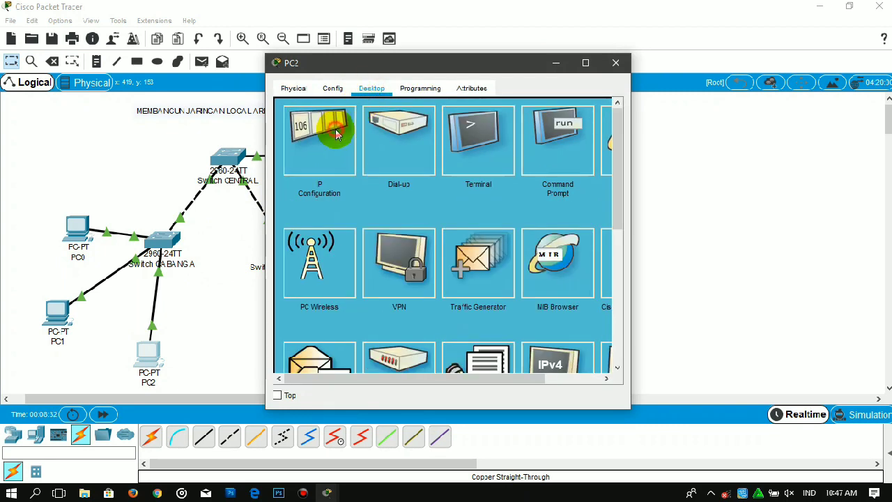
pyautogui.click(329, 123)
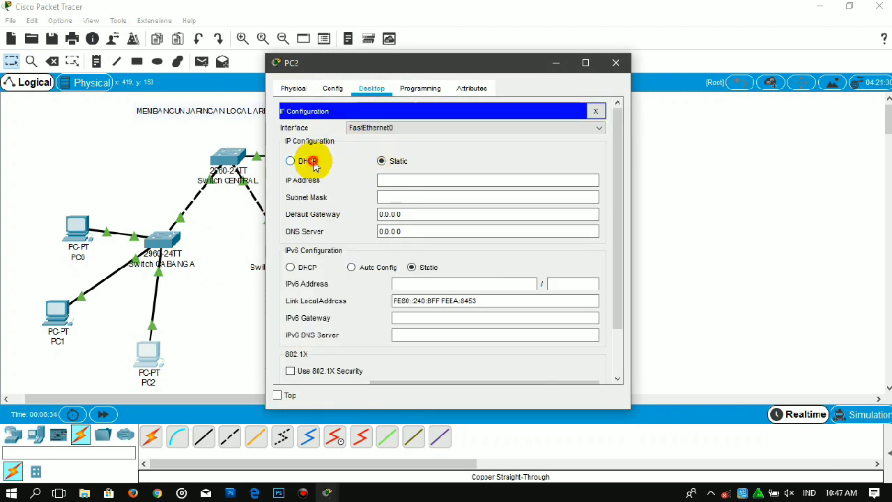
pyautogui.click(291, 161)
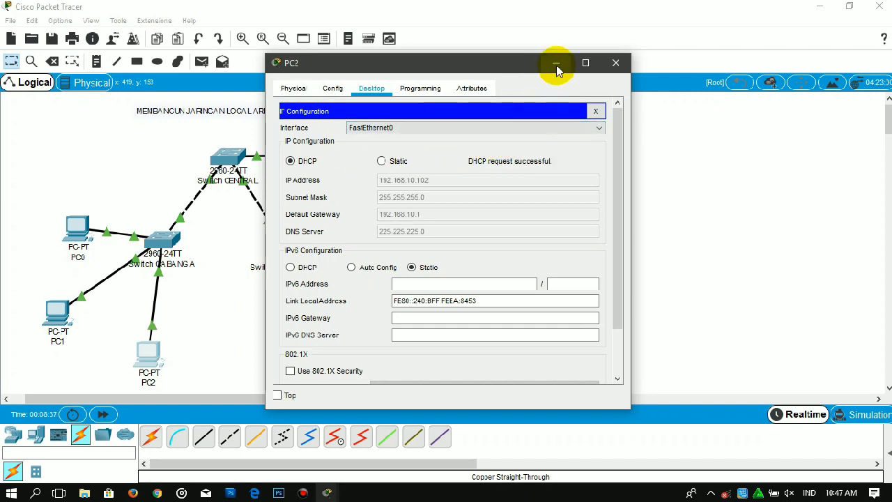
# Minimize PC2's window, and set PC5's IP configuration to DHCP, closing its window when done.
pyautogui.click(556, 66)
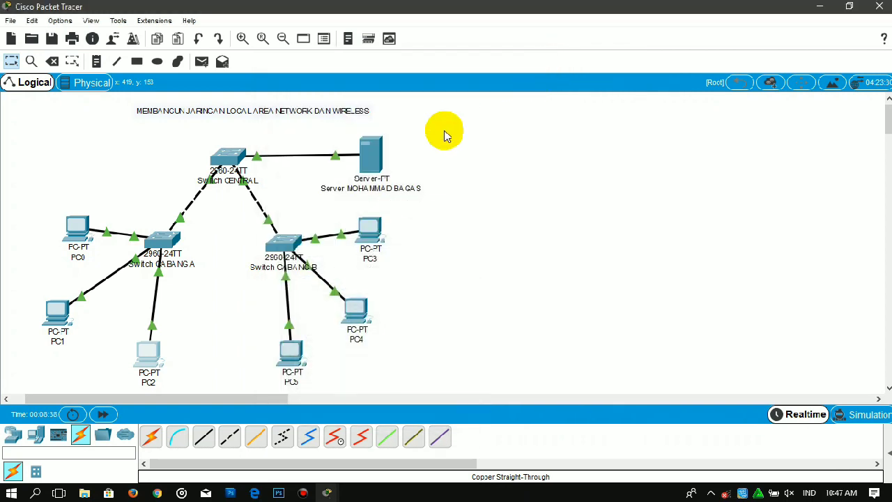
pyautogui.click(294, 355)
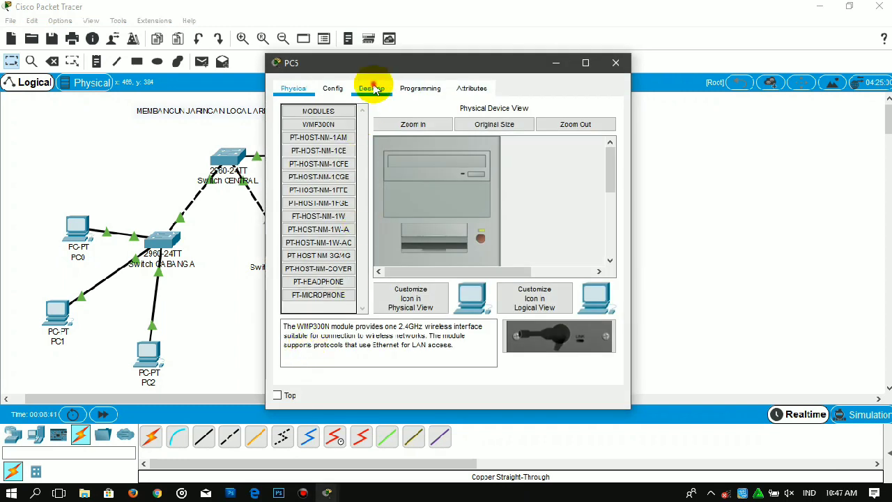
pyautogui.click(370, 86)
pyautogui.click(334, 135)
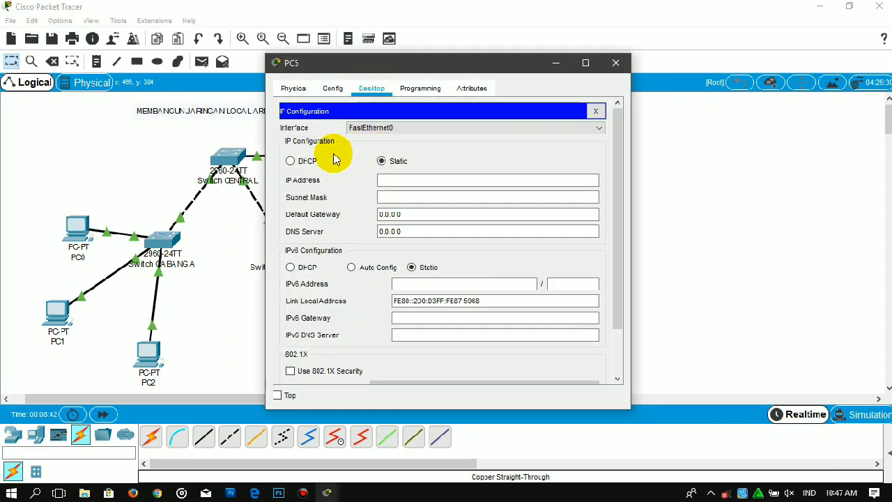
pyautogui.click(310, 163)
pyautogui.moveTo(342, 63); pyautogui.dragTo(520, 60)
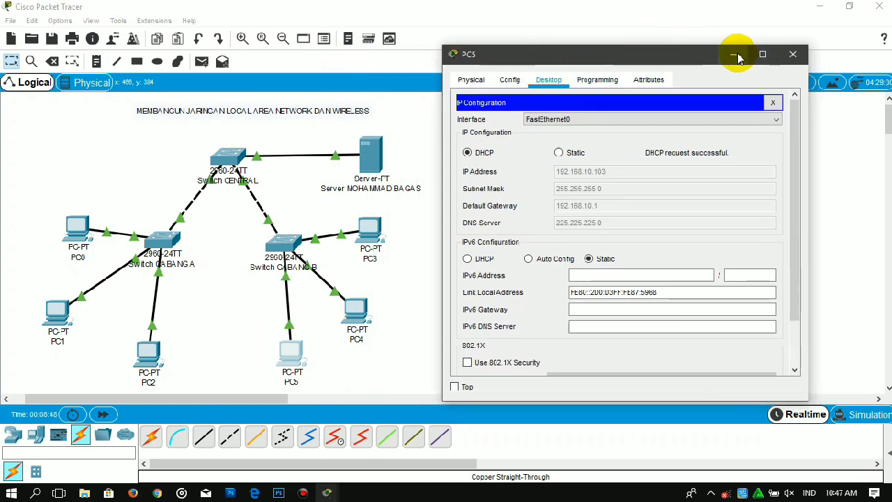
pyautogui.click(793, 54)
# Switch PC4's IP configuration from static to DHCP and minimize its window.
pyautogui.click(357, 312)
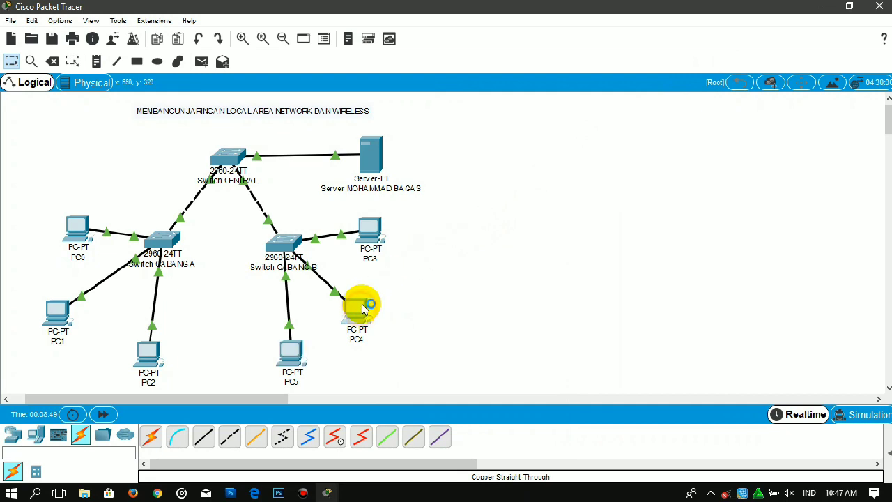
pyautogui.click(371, 88)
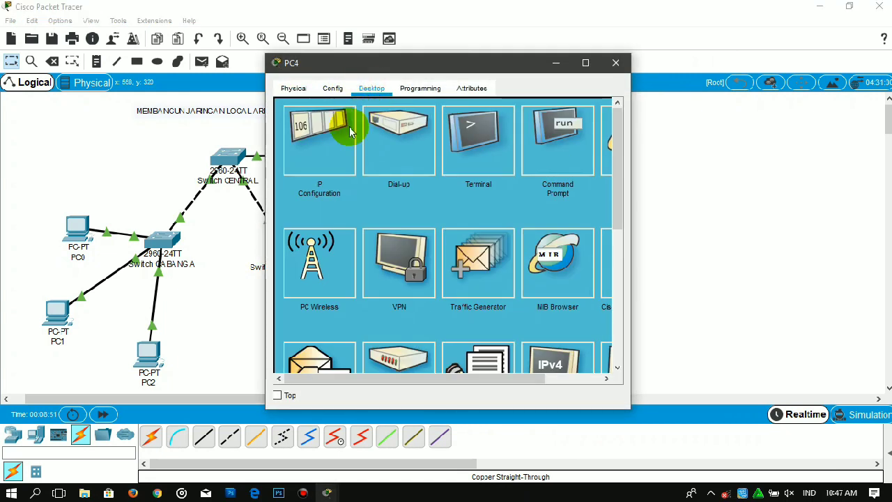
pyautogui.click(335, 134)
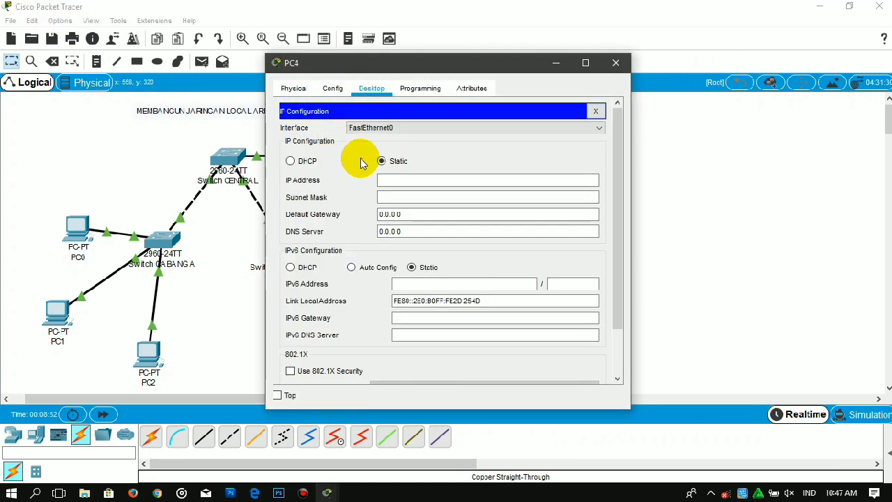
pyautogui.click(322, 160)
pyautogui.moveTo(353, 69); pyautogui.dragTo(538, 63)
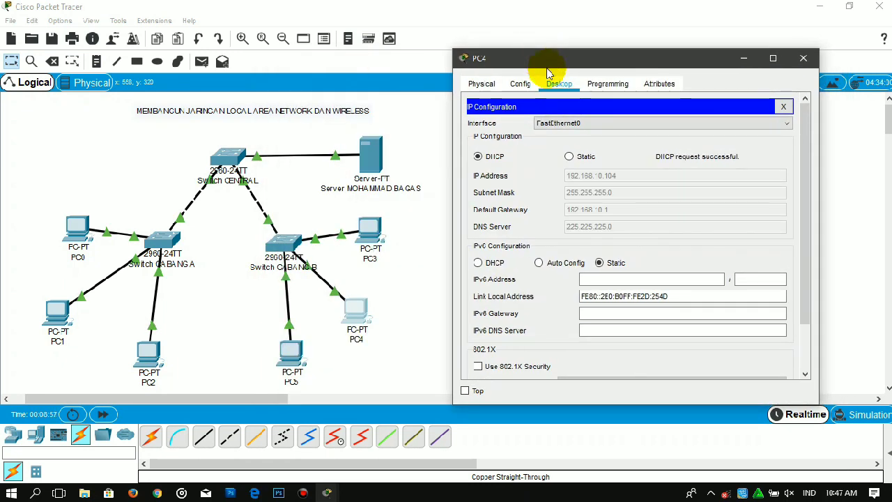
pyautogui.click(747, 61)
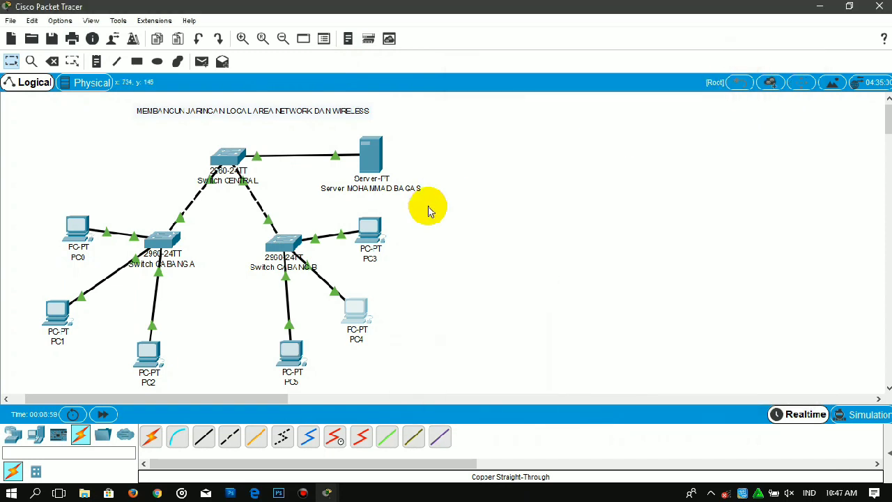
# Set PC3 to obtain its IP configuration through DHCP and close its window.
pyautogui.click(369, 234)
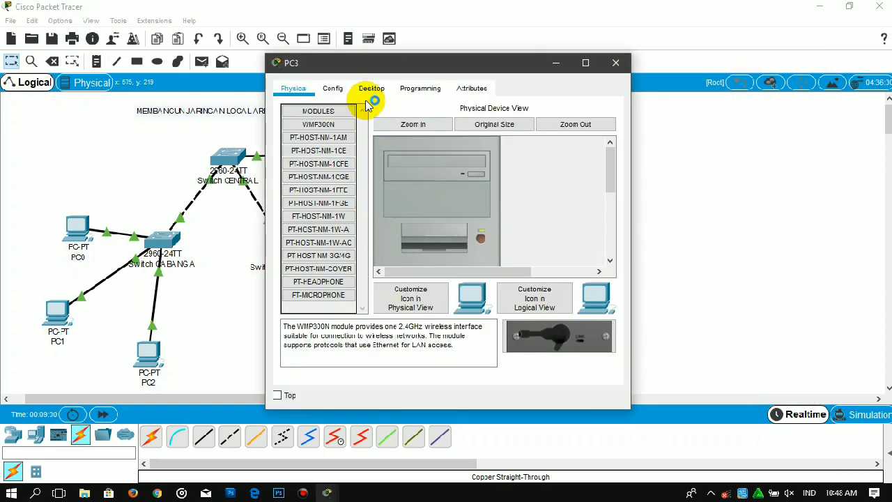
pyautogui.click(371, 88)
pyautogui.click(341, 138)
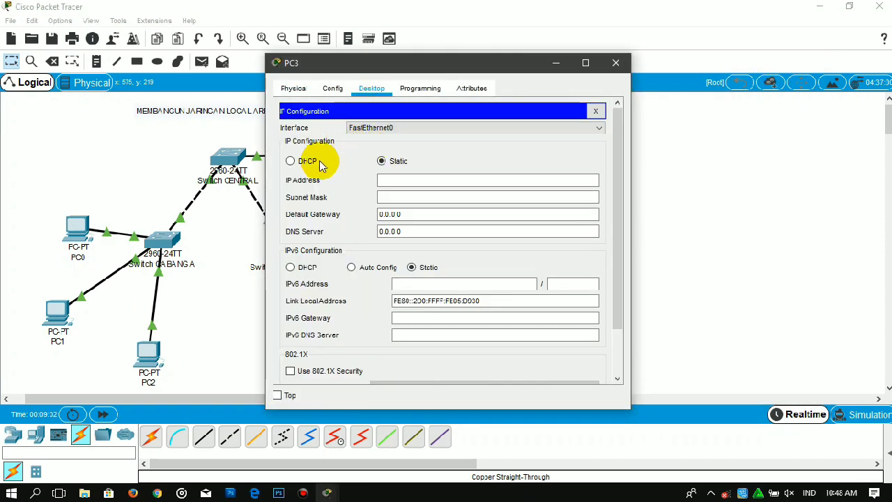
pyautogui.click(290, 161)
pyautogui.moveTo(420, 66); pyautogui.dragTo(596, 52)
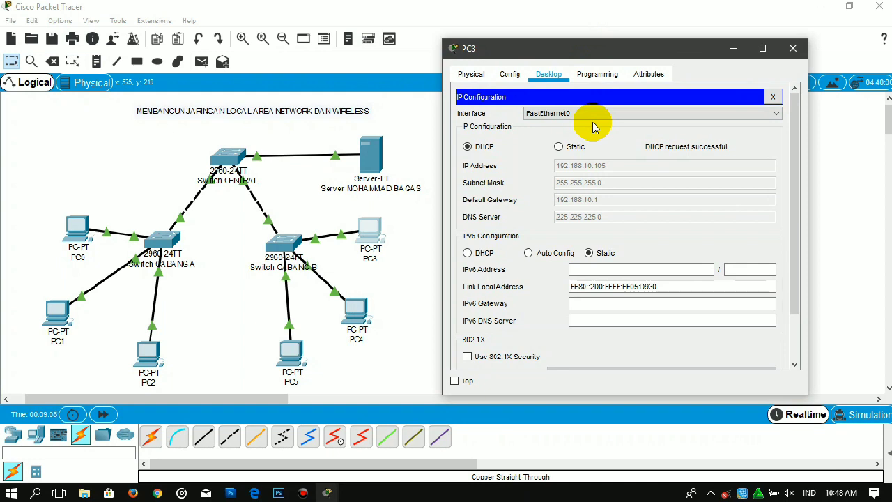
pyautogui.click(792, 48)
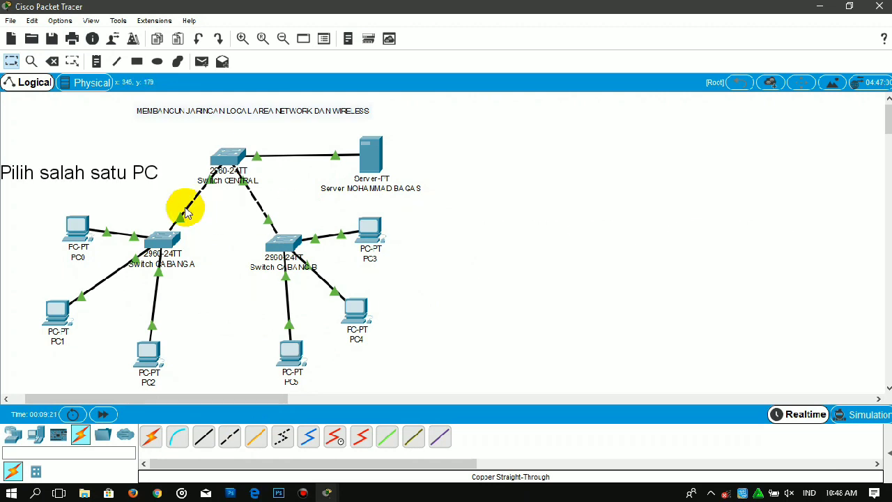
# Ping 192.168.10.1 from PC0's command prompt and examine the replies, leaving PC0's window minimized.
pyautogui.click(73, 226)
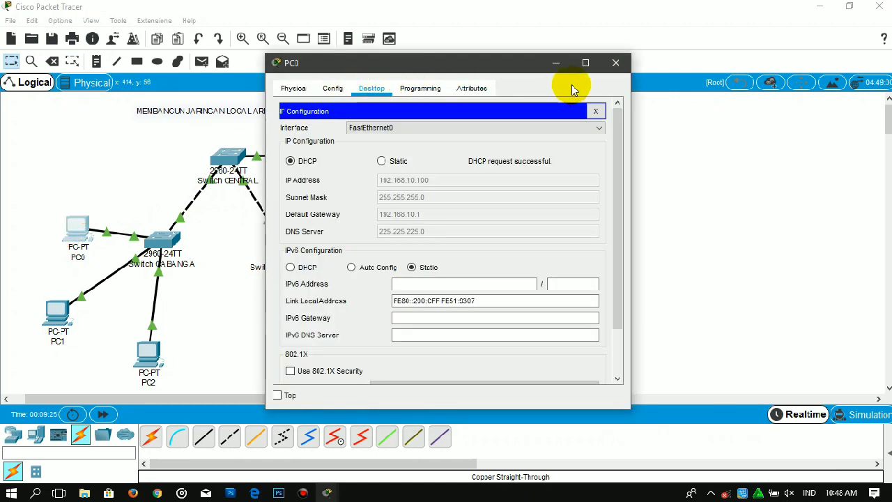
pyautogui.click(593, 112)
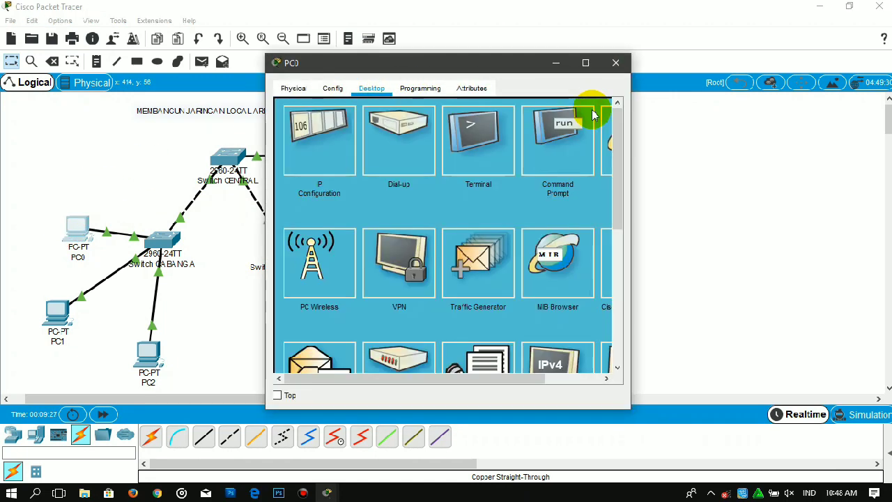
pyautogui.click(548, 155)
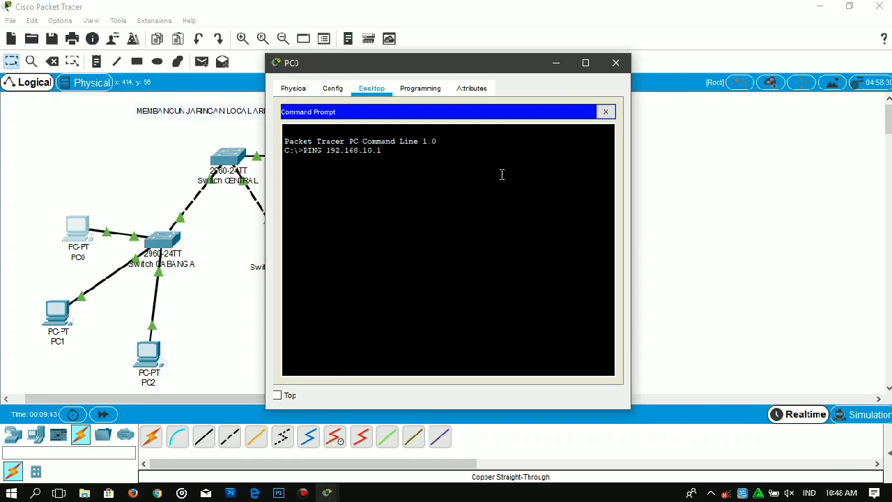
pyautogui.press('Return')
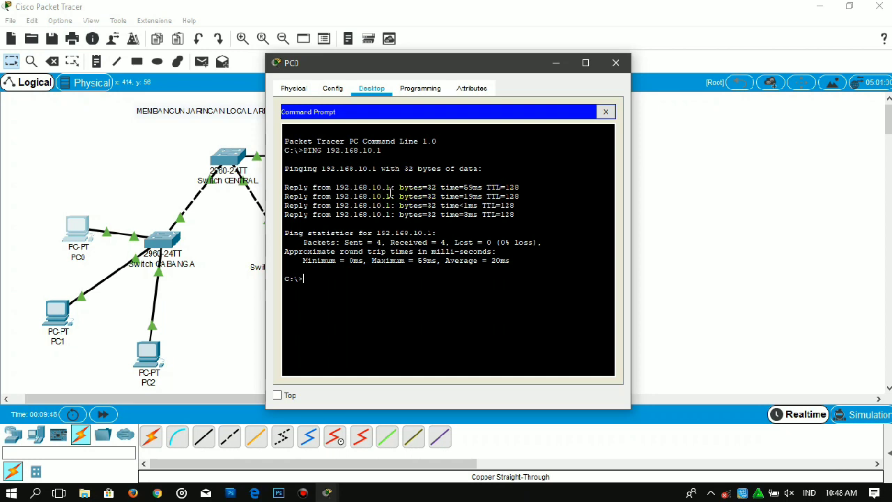
pyautogui.moveTo(309, 217); pyautogui.dragTo(279, 184)
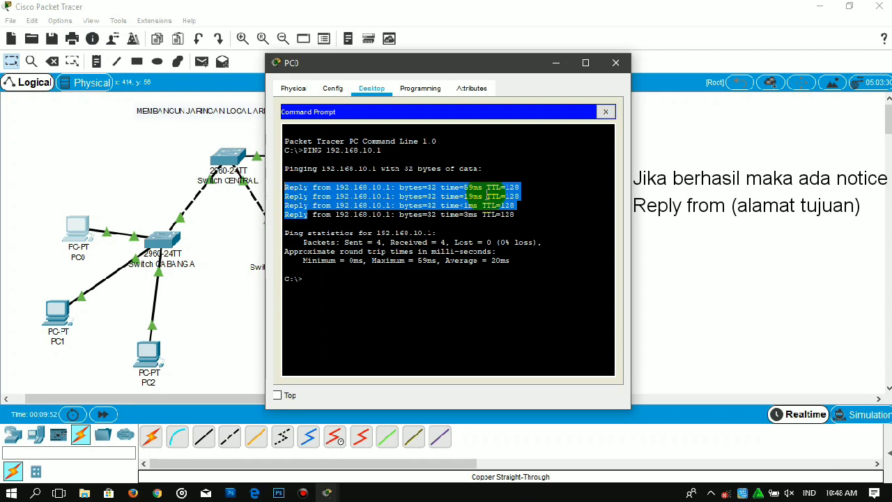
pyautogui.click(544, 199)
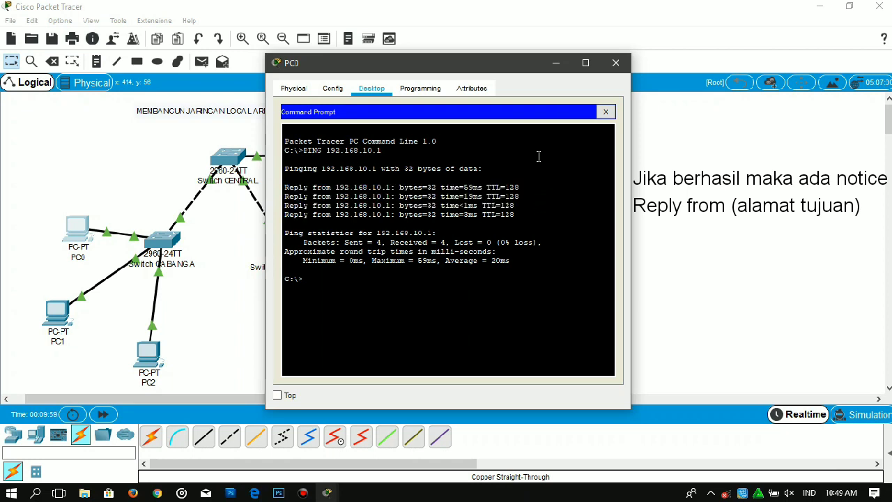
pyautogui.click(555, 64)
pyautogui.click(489, 230)
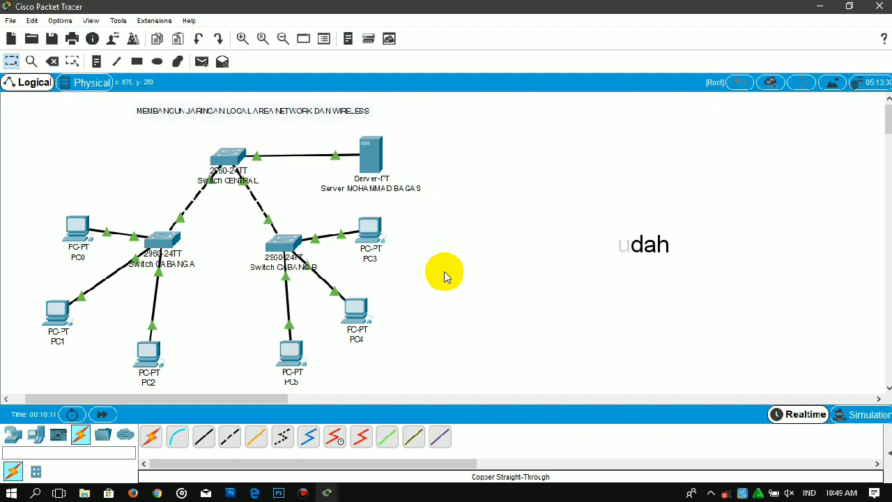
# Place a WRT300N wireless router in the workspace to the right of the server.
pyautogui.click(11, 434)
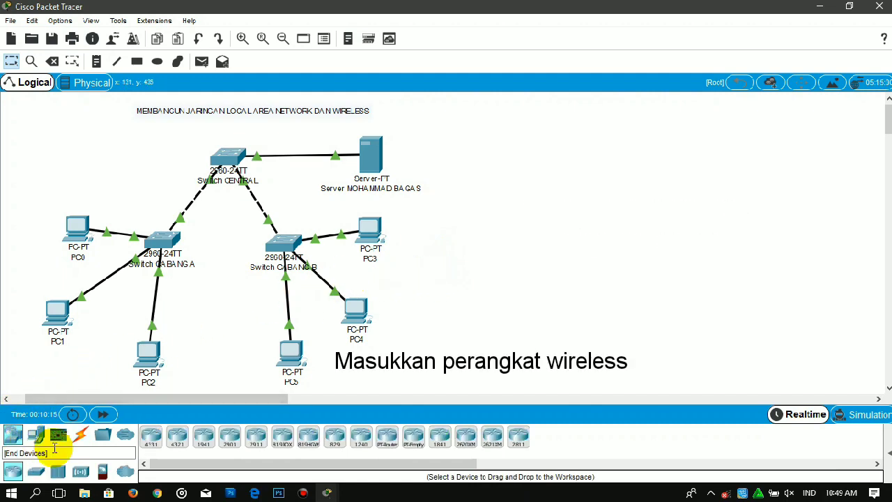
pyautogui.click(81, 472)
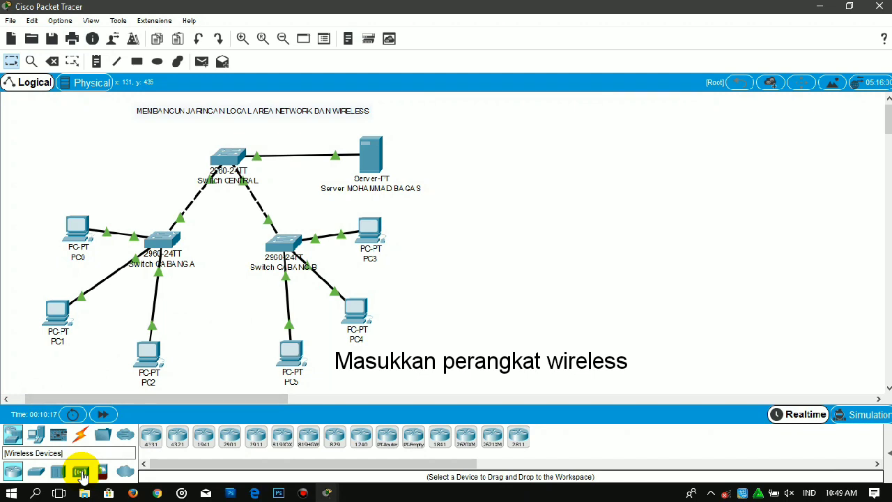
pyautogui.click(81, 473)
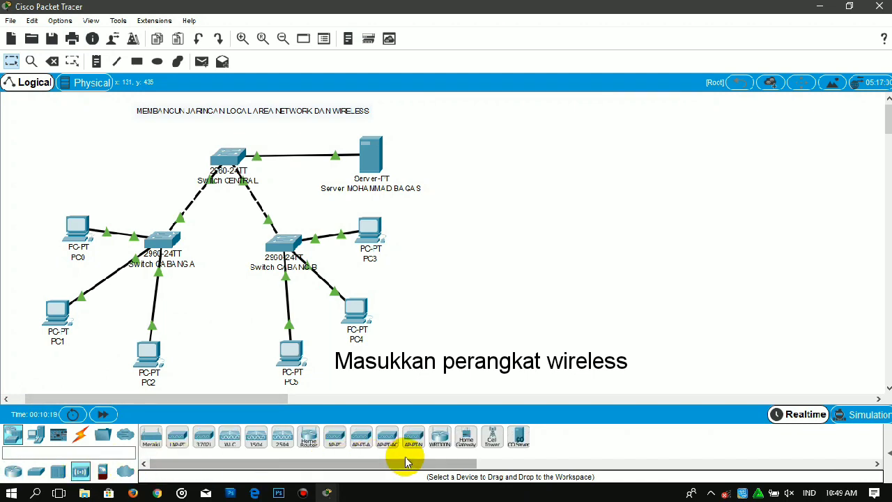
pyautogui.click(441, 450)
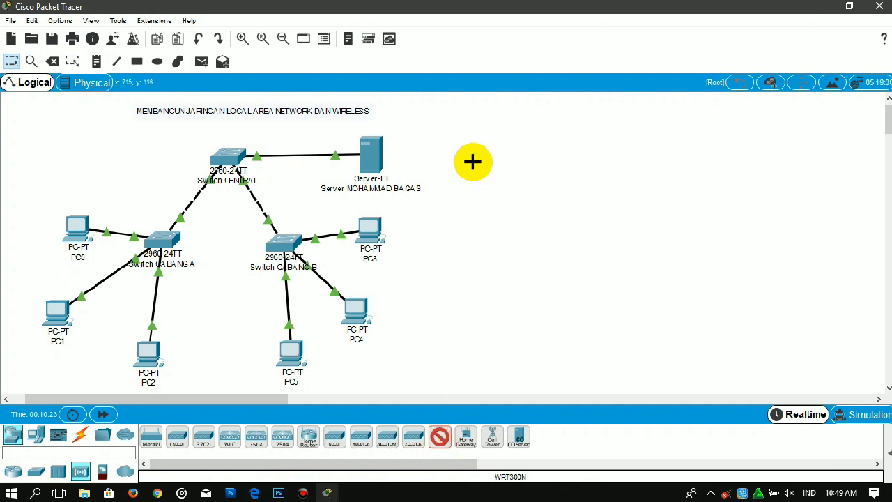
pyautogui.click(477, 157)
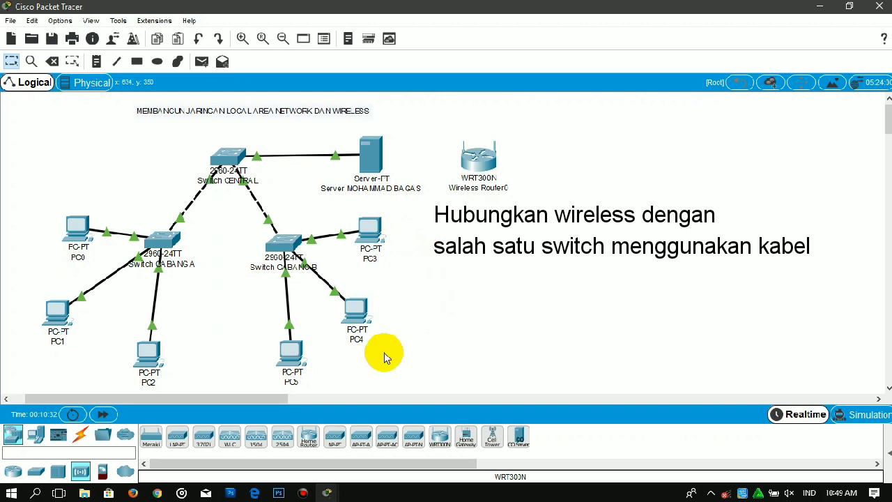
# Connect the wireless router's Internet port to FastEthernet0/5 on Switch CABANG B with a copper straight-through cable.
pyautogui.click(82, 436)
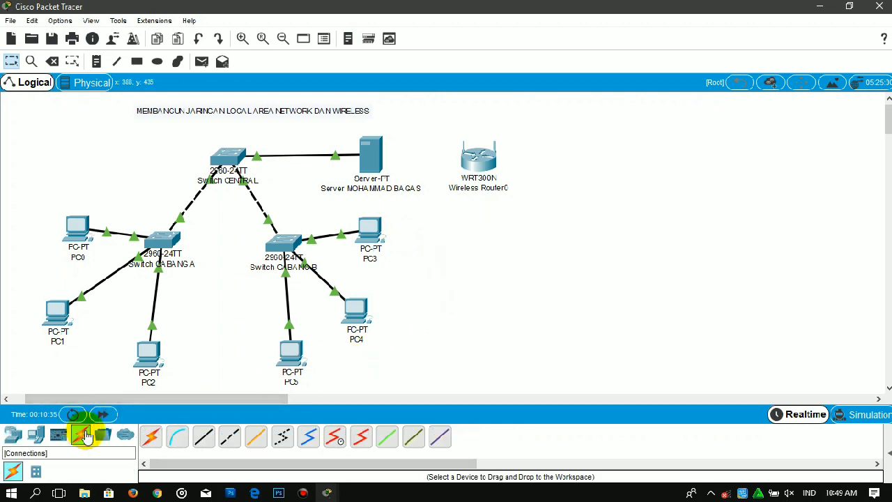
pyautogui.click(203, 444)
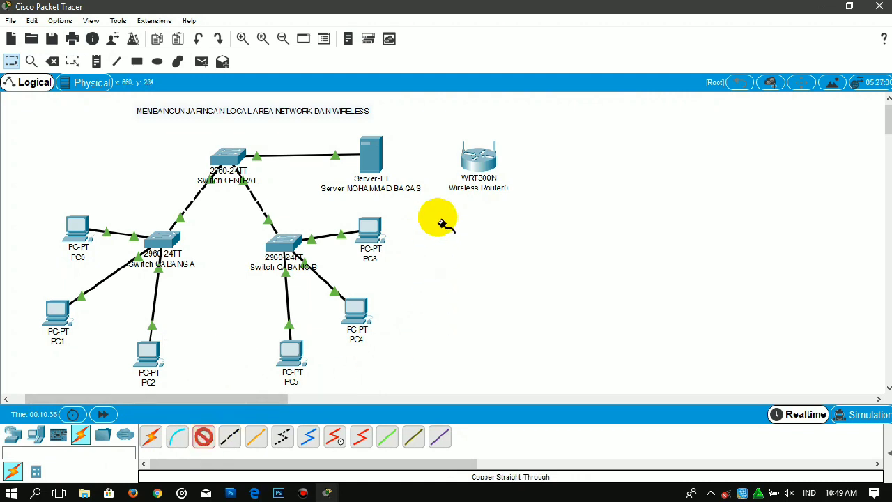
pyautogui.click(464, 161)
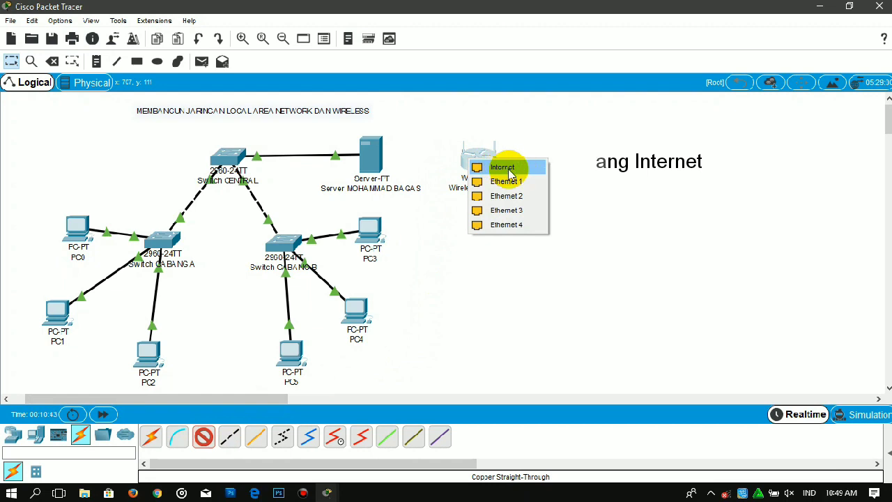
pyautogui.click(503, 168)
pyautogui.click(280, 244)
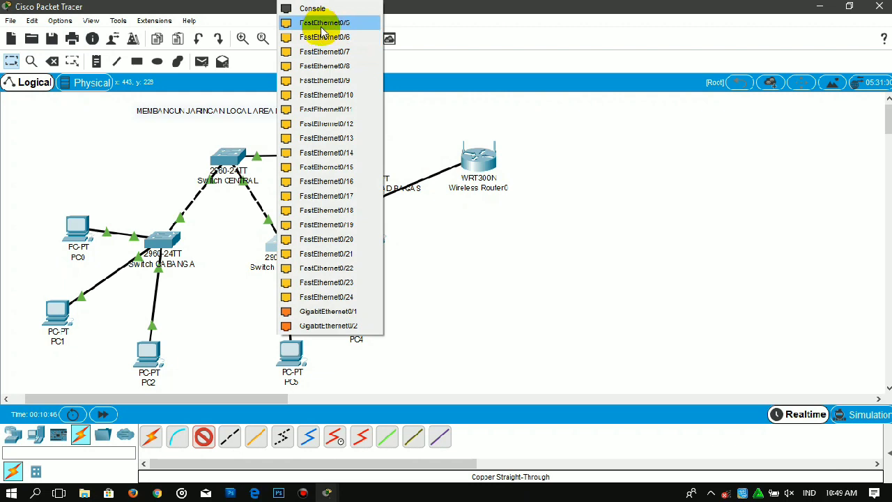
pyautogui.click(322, 28)
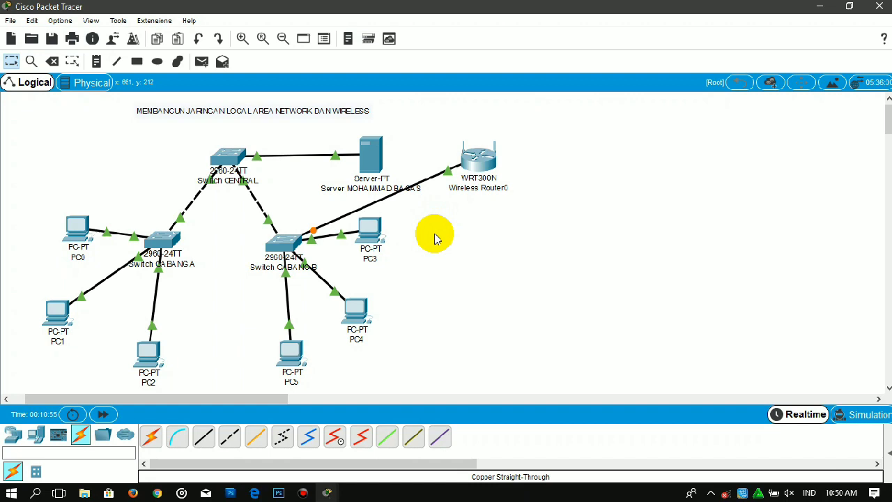
# Add two laptops below the wireless router and adjust their positions in the workspace.
pyautogui.click(34, 439)
pyautogui.click(179, 438)
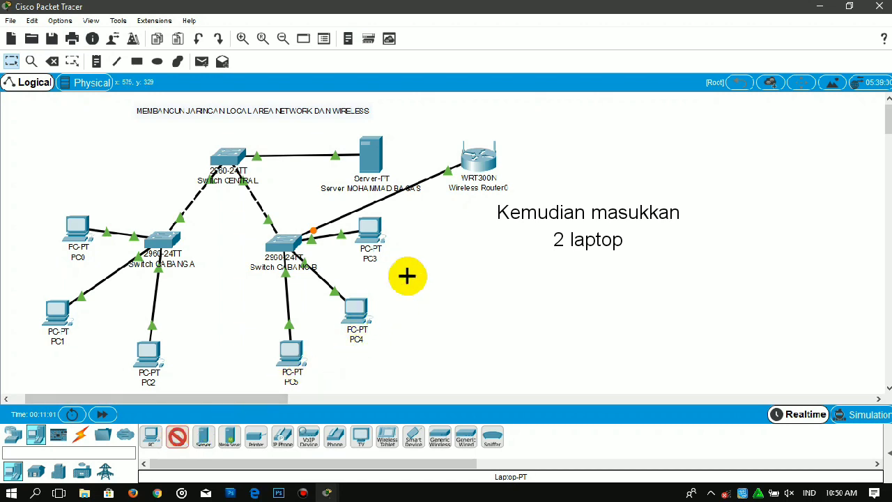
pyautogui.click(466, 248)
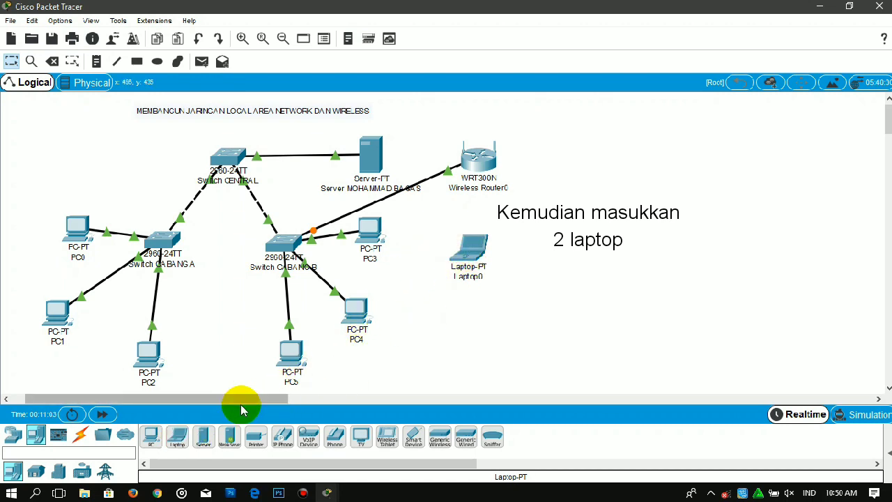
pyautogui.click(178, 437)
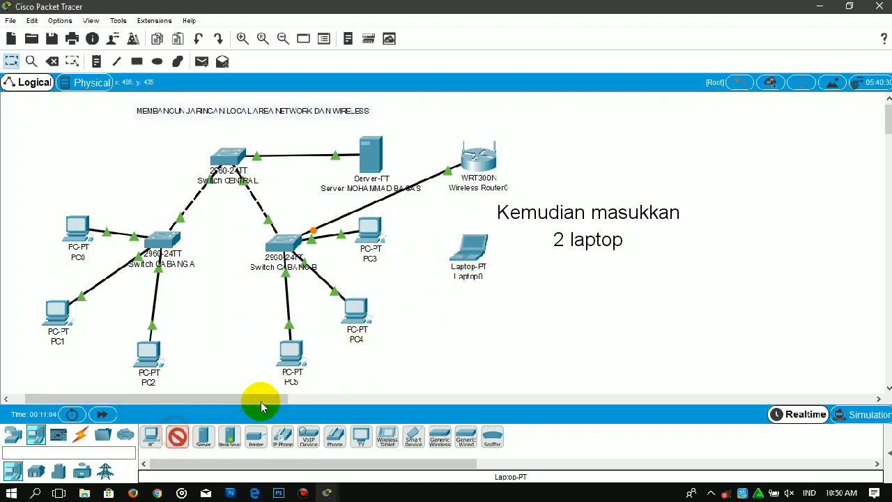
pyautogui.click(415, 337)
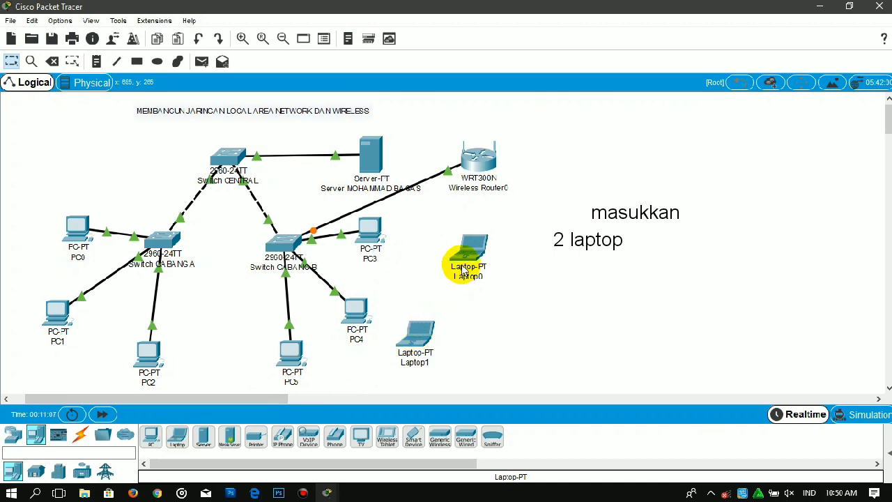
pyautogui.moveTo(416, 348); pyautogui.dragTo(431, 341)
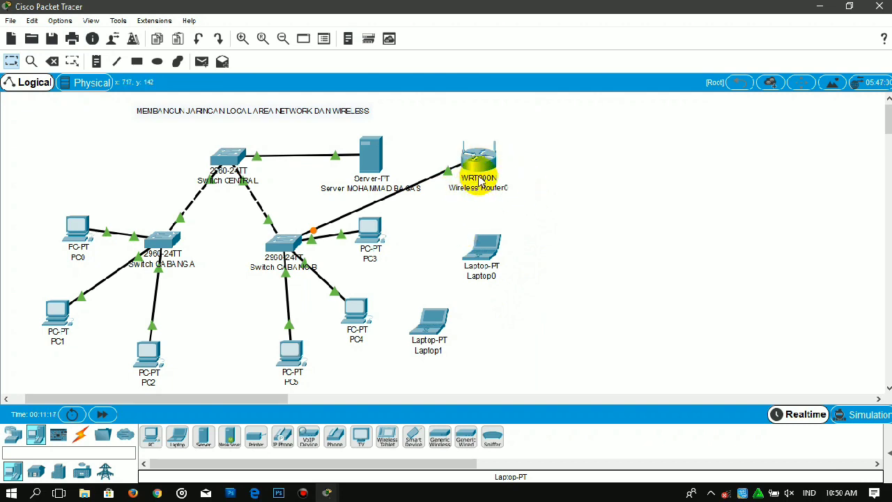
# Configure the wireless router's Internet interface to obtain its IP settings through DHCP.
pyautogui.click(484, 166)
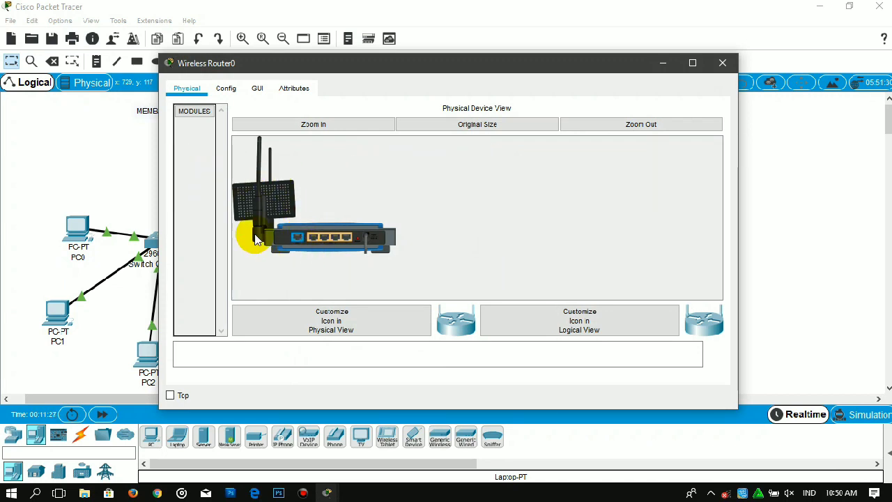
pyautogui.click(224, 90)
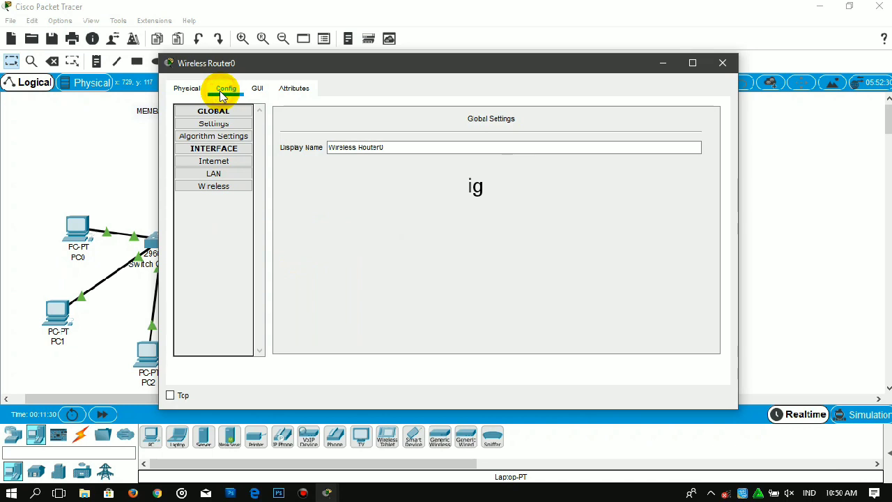
pyautogui.moveTo(338, 66); pyautogui.dragTo(690, 61)
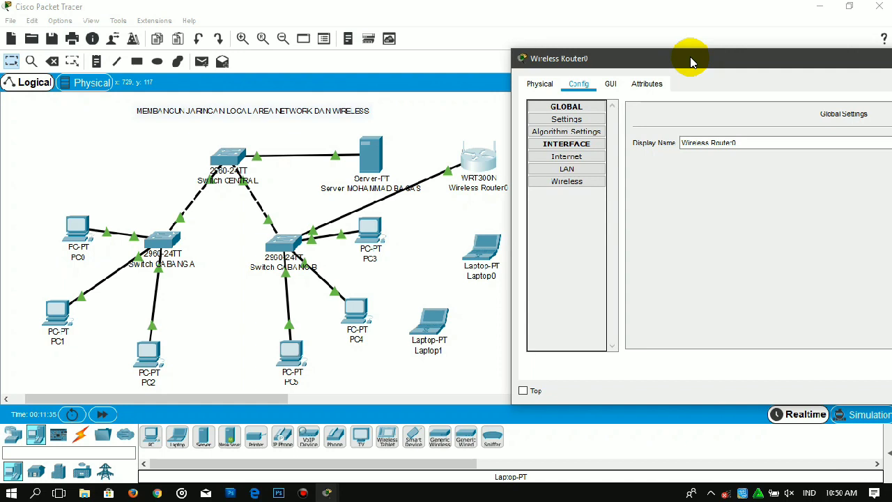
pyautogui.click(585, 160)
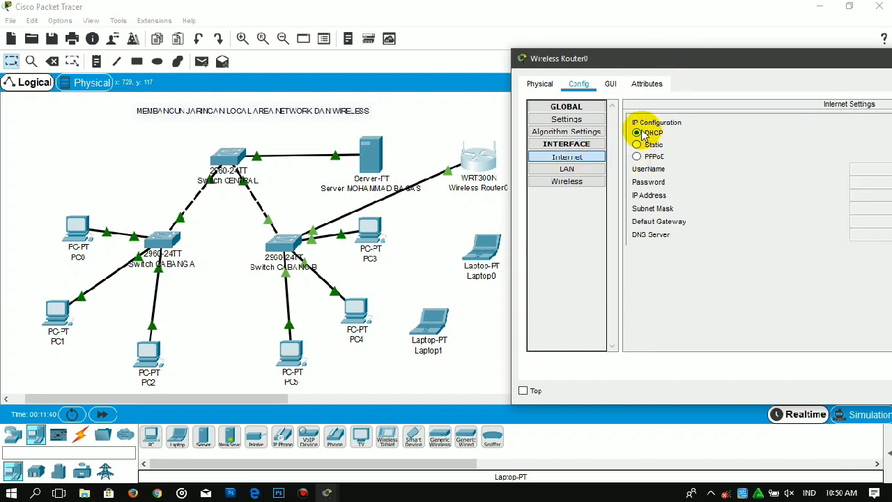
pyautogui.click(637, 133)
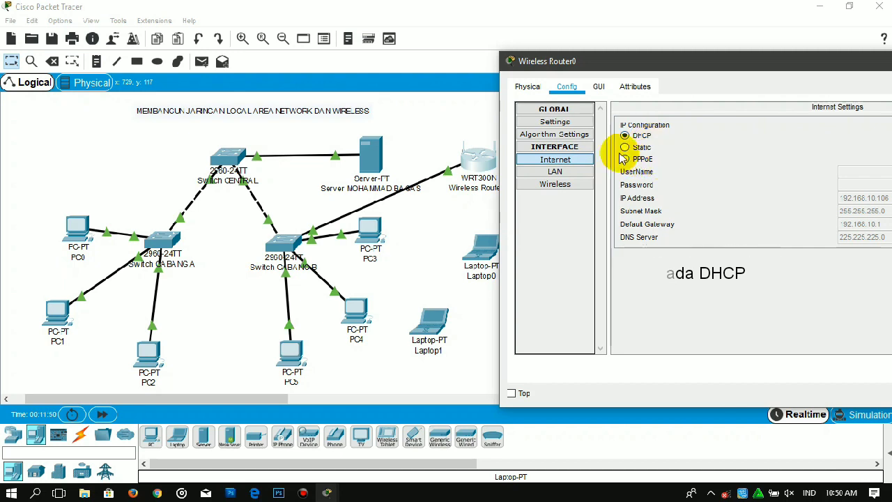
# In the wireless router's web setup, keep Automatic Configuration - DHCP as the Internet connection type and set the router IP to 192.168.0.10.
pyautogui.click(599, 90)
pyautogui.moveTo(626, 64); pyautogui.dragTo(526, 60)
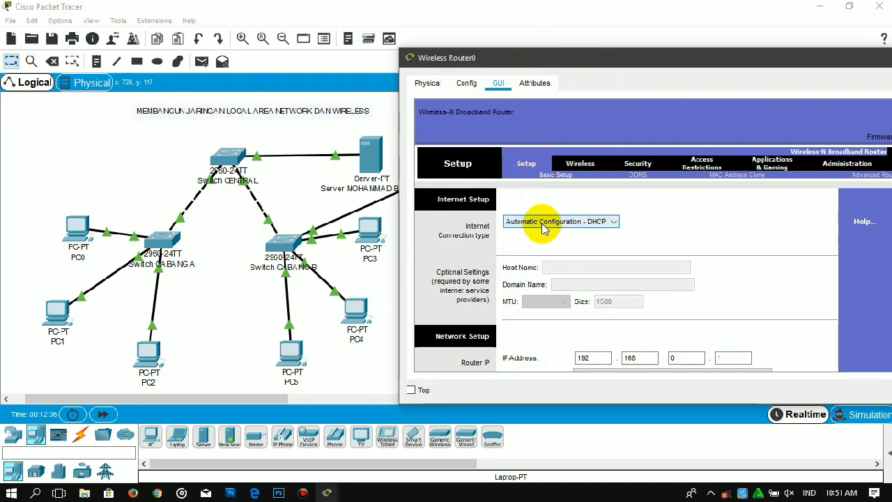
pyautogui.click(610, 224)
pyautogui.click(610, 228)
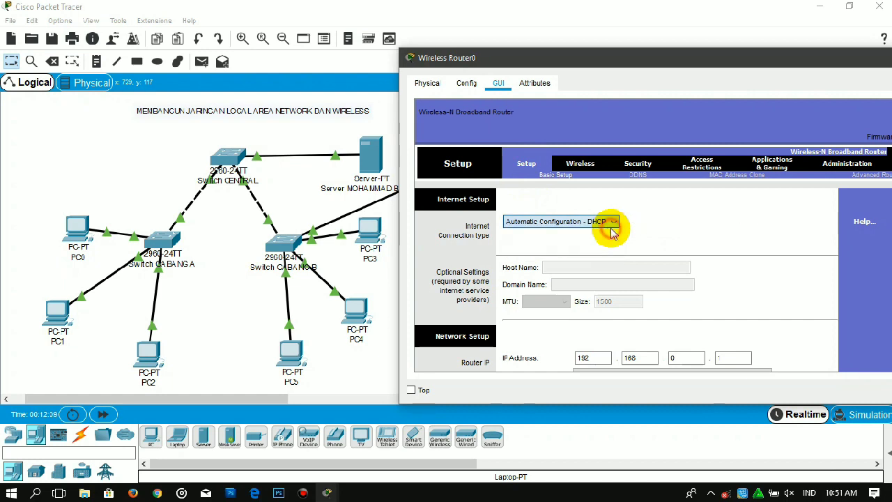
pyautogui.moveTo(736, 46); pyautogui.dragTo(664, 47)
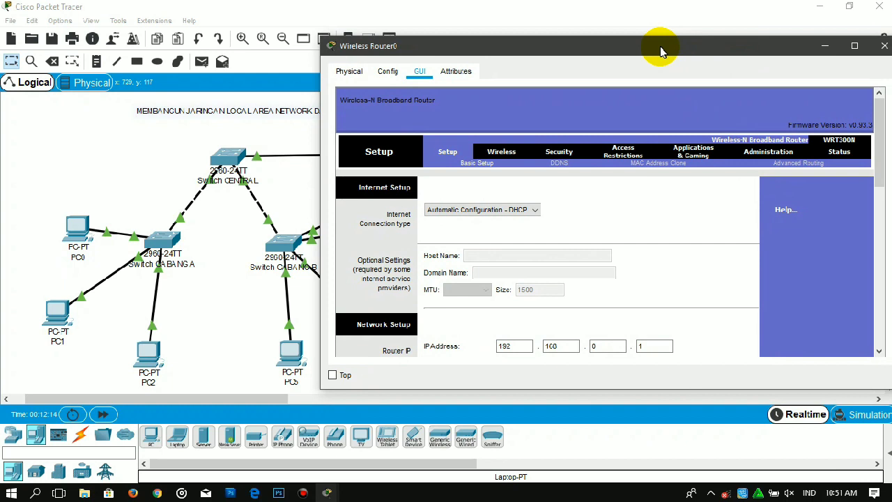
pyautogui.moveTo(885, 118); pyautogui.dragTo(886, 185)
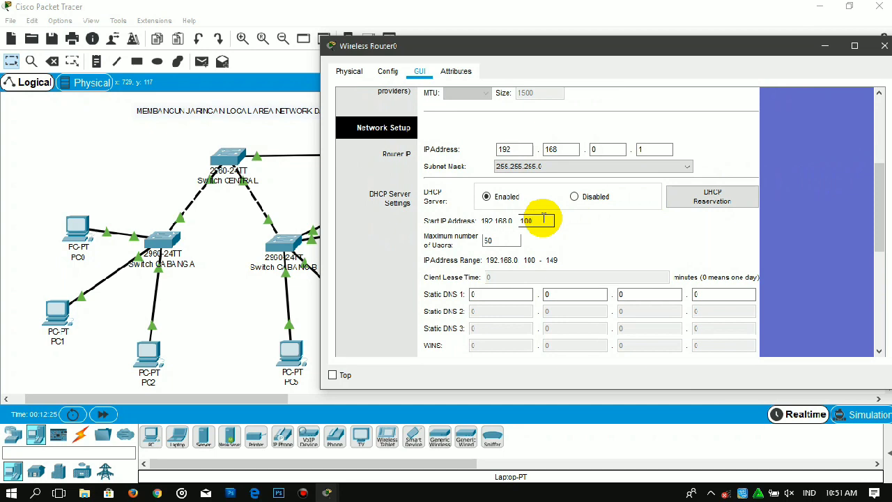
pyautogui.click(592, 148)
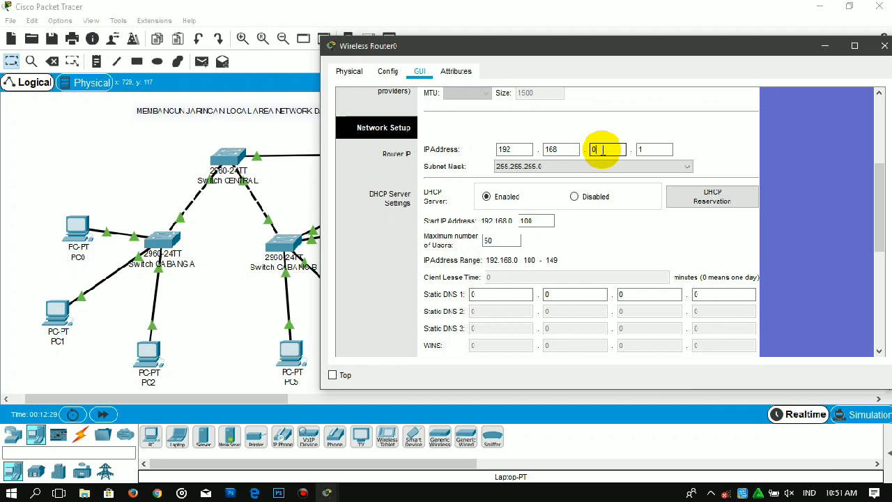
pyautogui.doubleClick(654, 149)
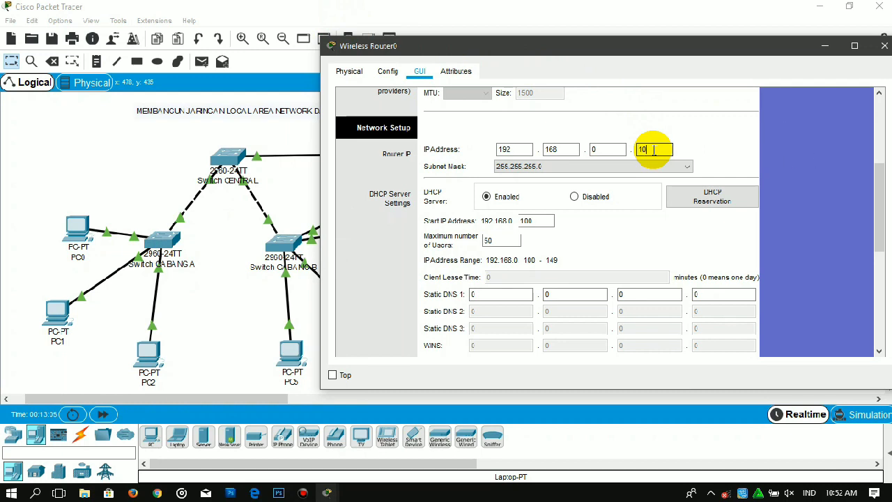
# Set the router's DHCP start IP address to 192.168.0.50 and save the basic setup.
pyautogui.doubleClick(497, 239)
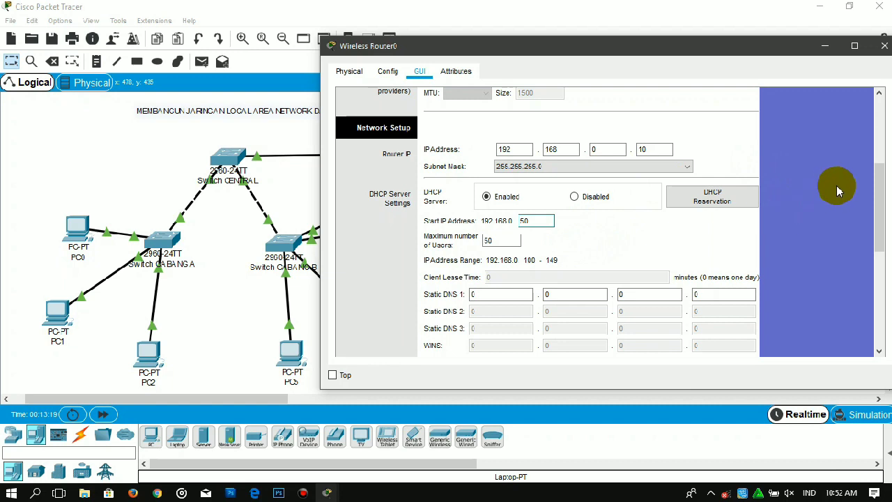
pyautogui.moveTo(877, 193); pyautogui.dragTo(876, 288)
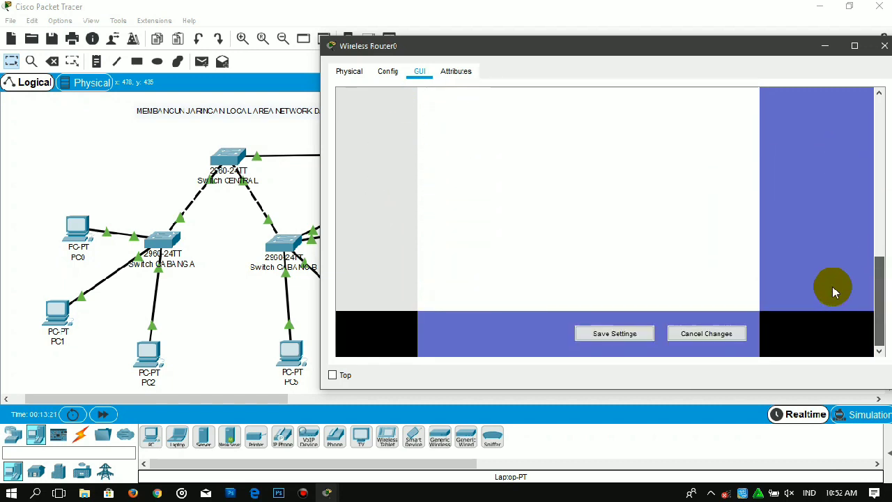
pyautogui.click(647, 332)
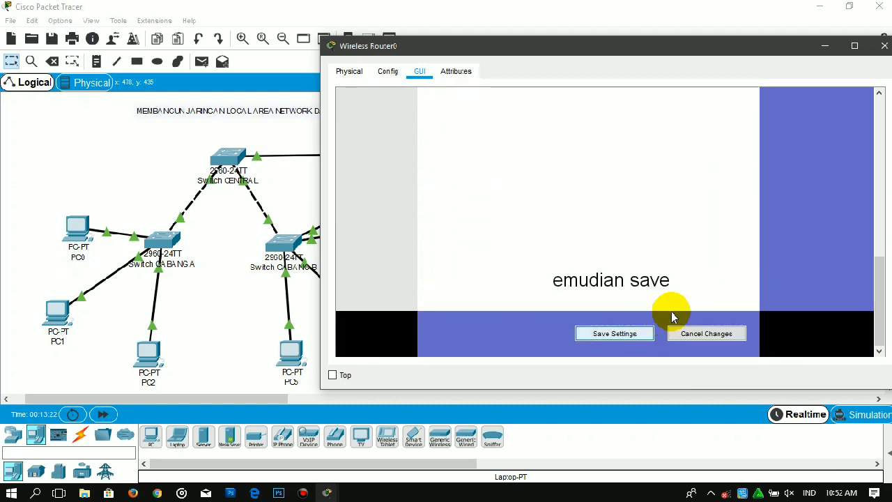
# Set the wireless network name (SSID) to the network owner's name, keep the network mode Mixed, and save the settings.
pyautogui.moveTo(872, 243); pyautogui.dragTo(856, 123)
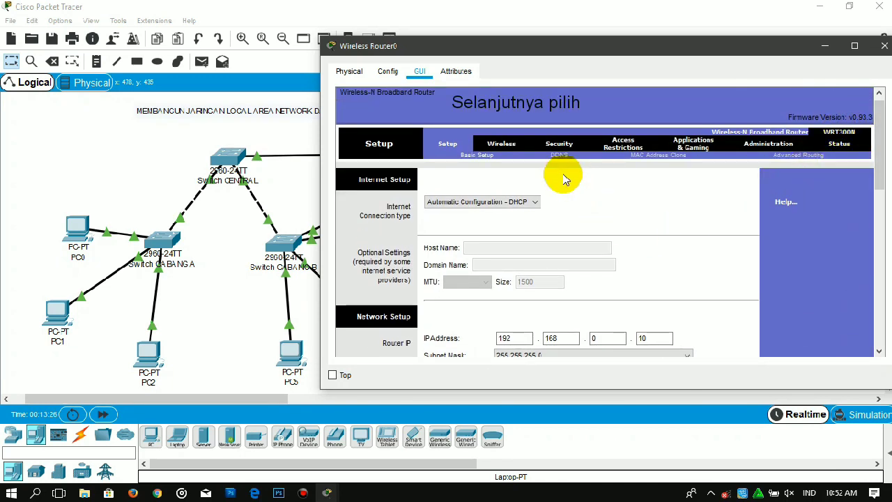
pyautogui.click(497, 146)
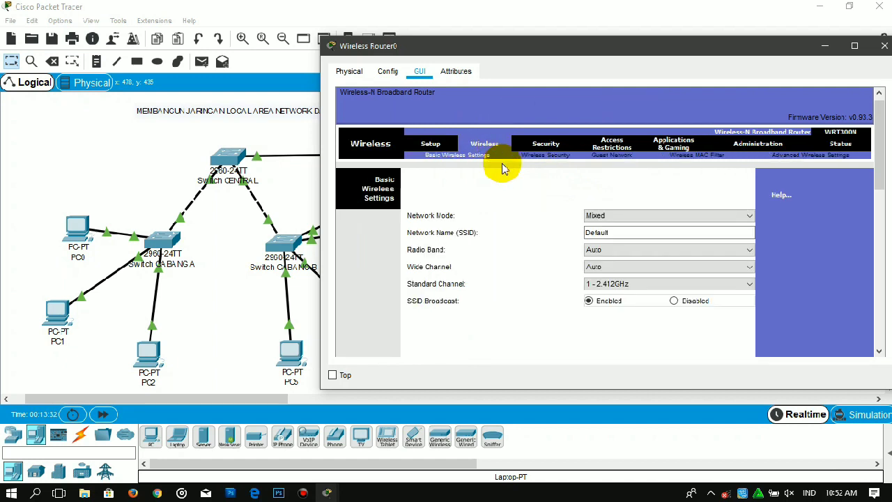
pyautogui.click(632, 232)
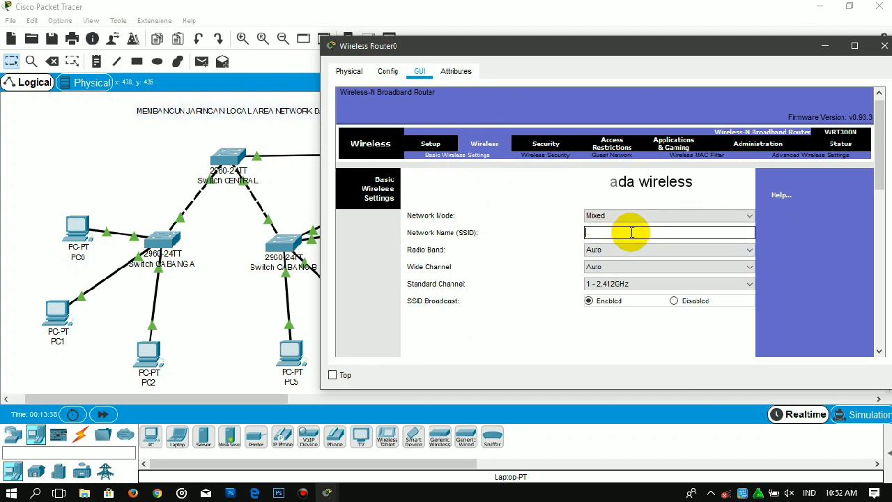
pyautogui.write('OHAMMAD BAGAS')
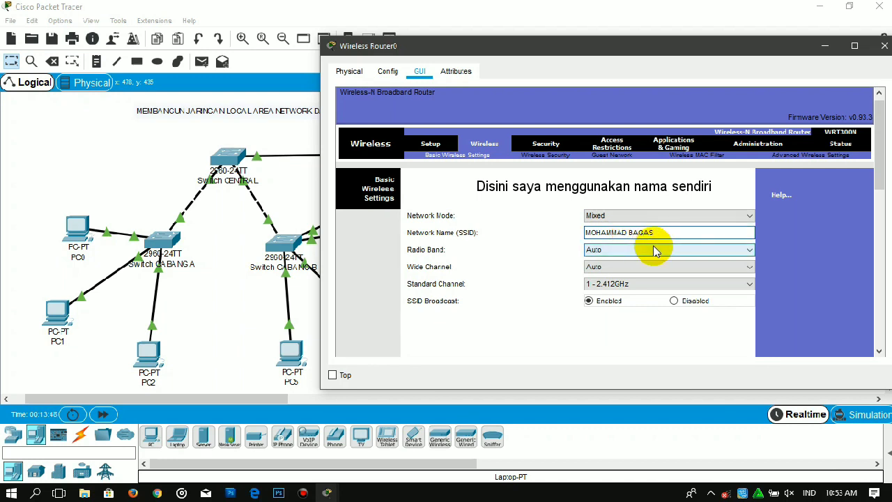
pyautogui.click(661, 215)
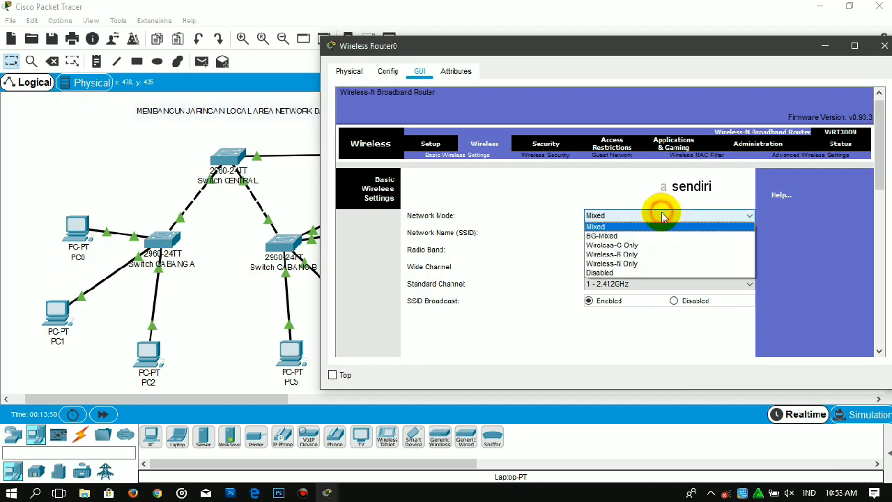
pyautogui.click(662, 216)
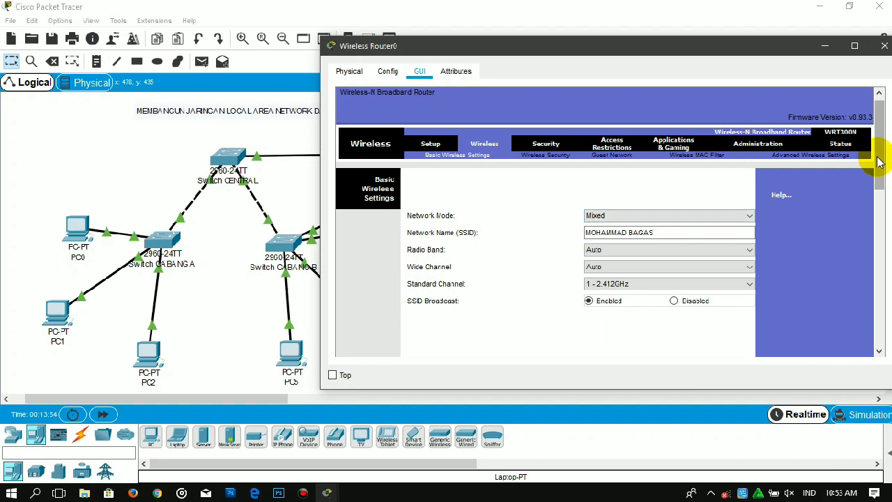
pyautogui.moveTo(882, 143); pyautogui.dragTo(877, 302)
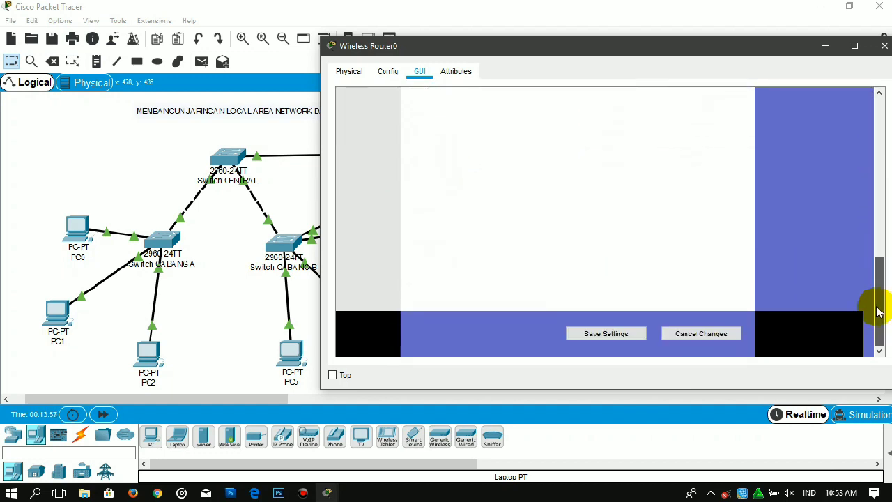
pyautogui.click(607, 334)
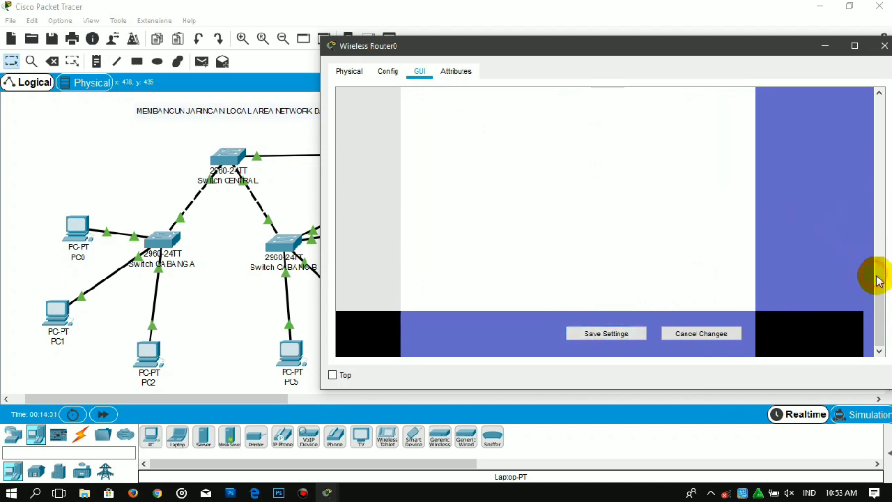
# Set the wireless security mode to WPA Personal, enter the passphrase, and save the settings, leaving the router window minimized.
pyautogui.moveTo(873, 256); pyautogui.dragTo(870, 90)
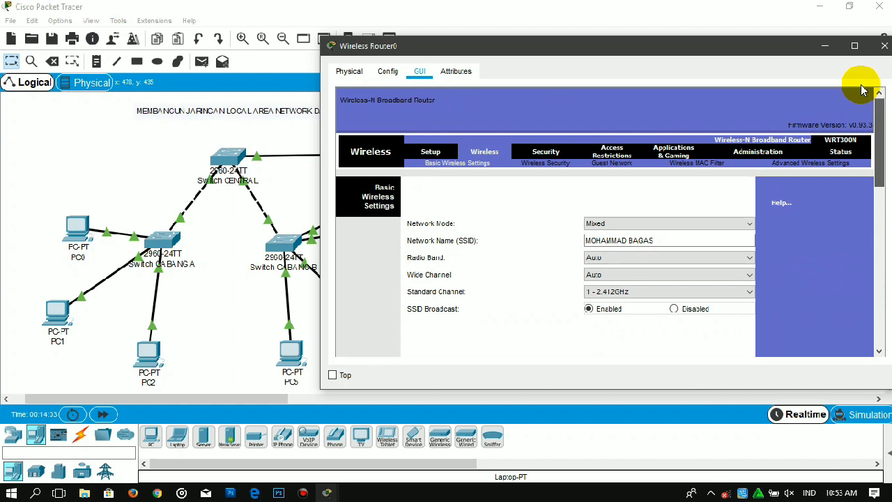
pyautogui.click(543, 164)
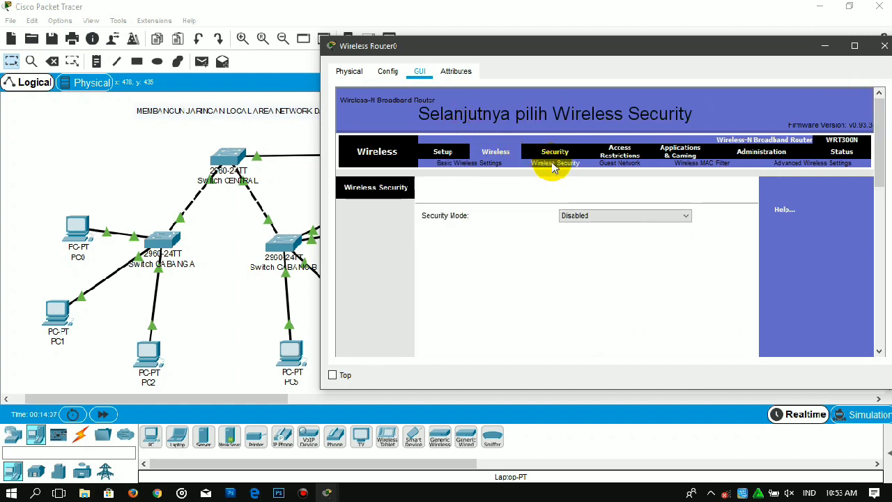
pyautogui.click(631, 221)
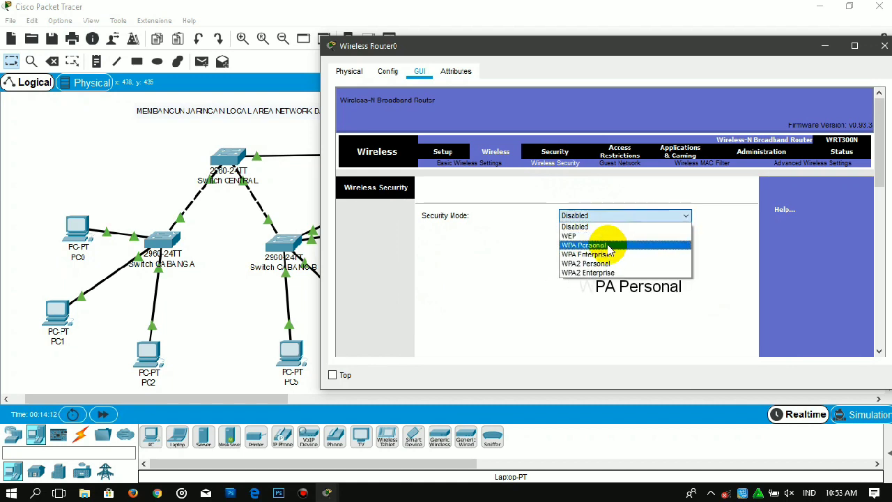
pyautogui.click(608, 247)
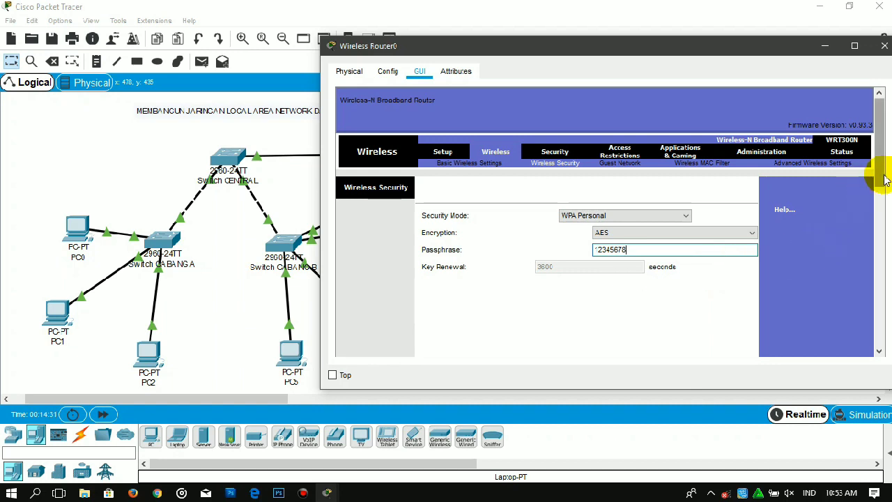
pyautogui.moveTo(884, 179); pyautogui.dragTo(883, 354)
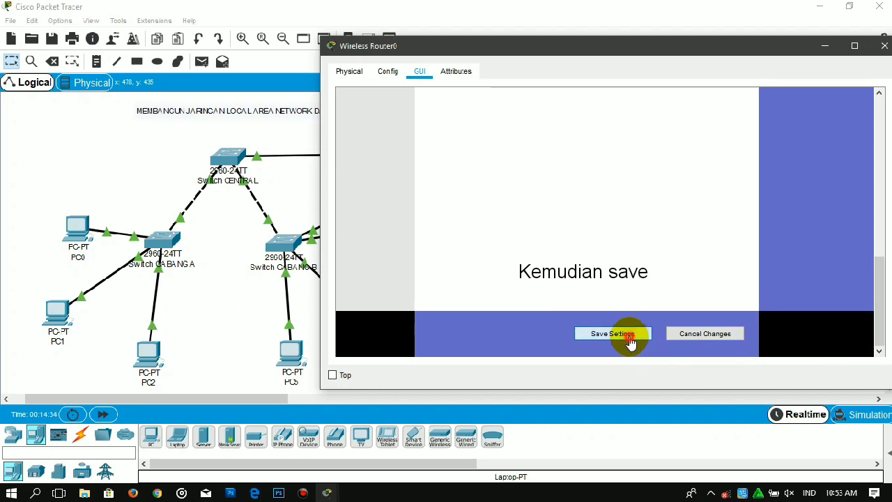
pyautogui.click(646, 337)
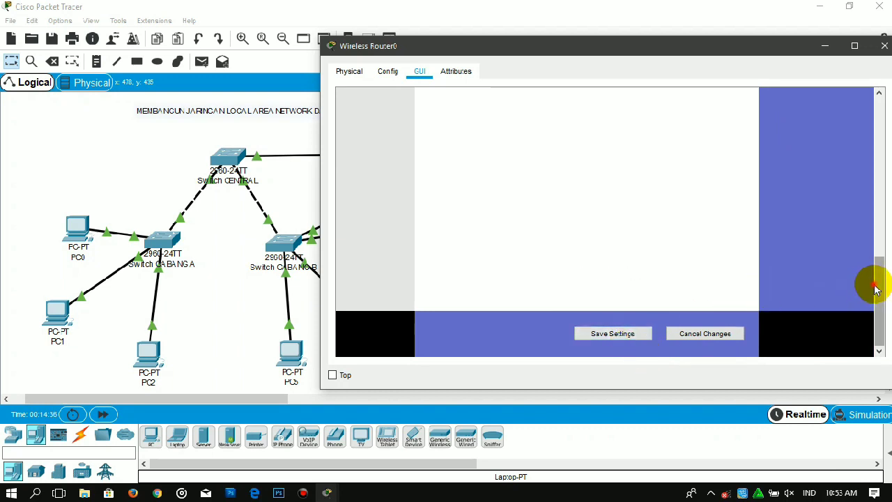
pyautogui.moveTo(869, 196); pyautogui.dragTo(862, 120)
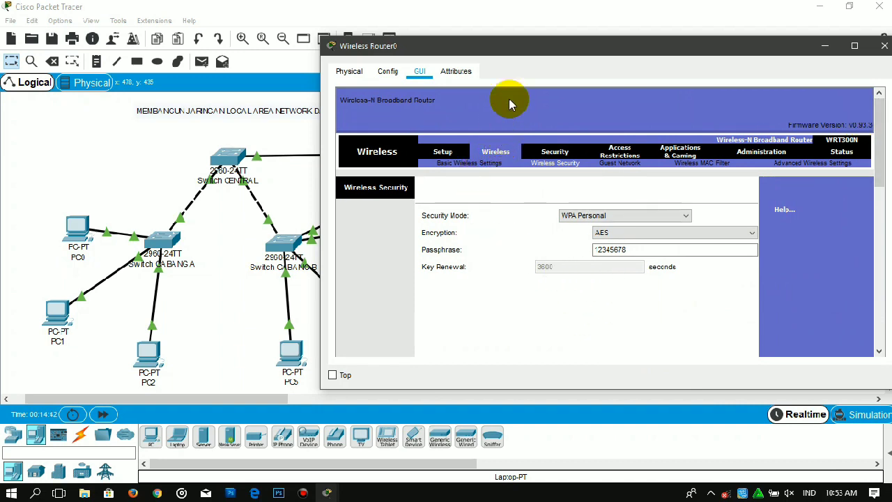
pyautogui.click(825, 45)
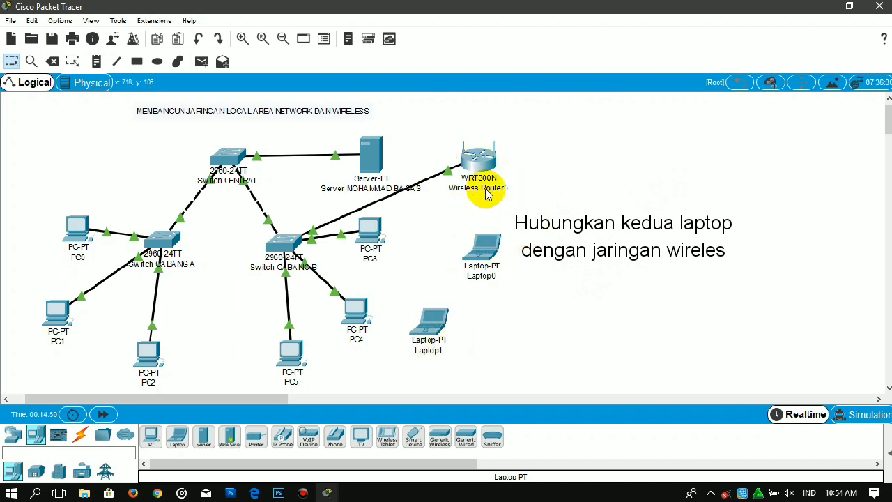
# Power off Laptop0 and replace its wired Ethernet module with the WPC300N wireless module.
pyautogui.click(487, 252)
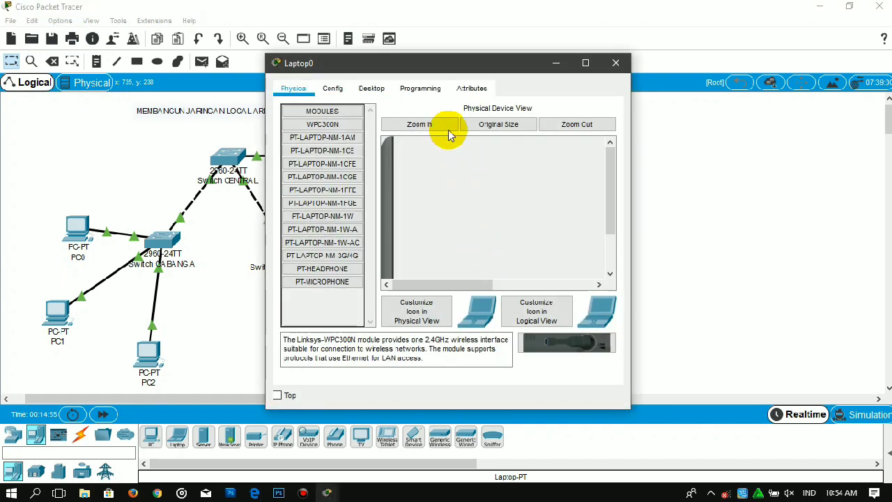
pyautogui.click(444, 129)
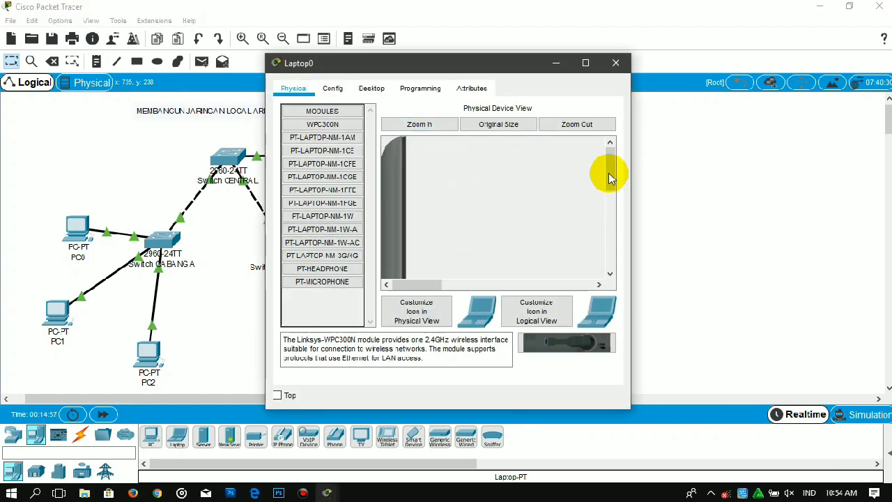
pyautogui.moveTo(607, 170); pyautogui.dragTo(606, 255)
pyautogui.moveTo(429, 282); pyautogui.dragTo(471, 295)
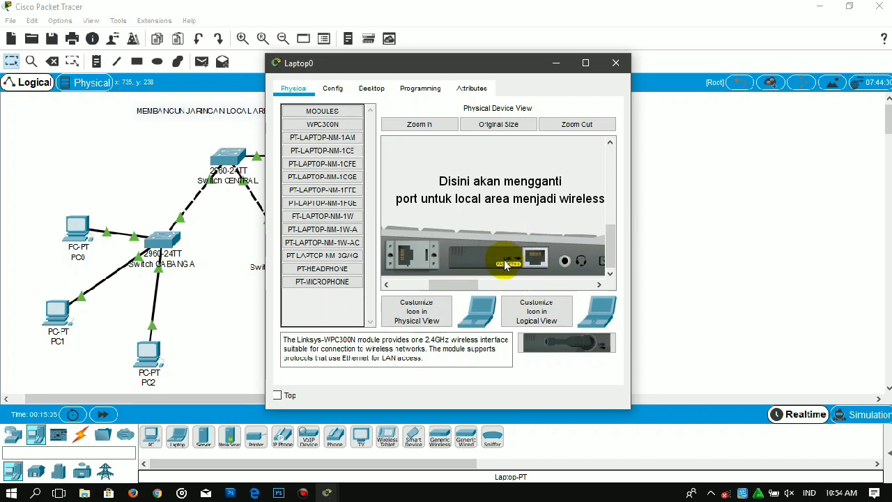
pyautogui.moveTo(467, 283); pyautogui.dragTo(434, 286)
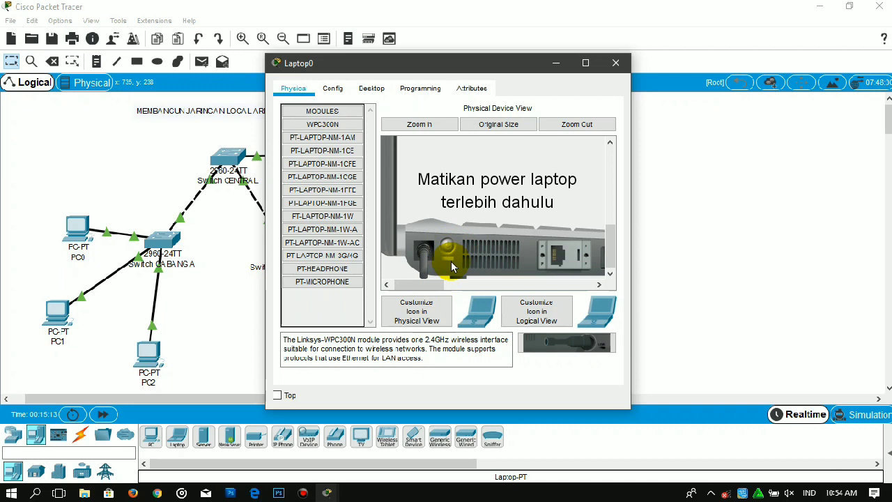
pyautogui.moveTo(432, 283); pyautogui.dragTo(485, 265)
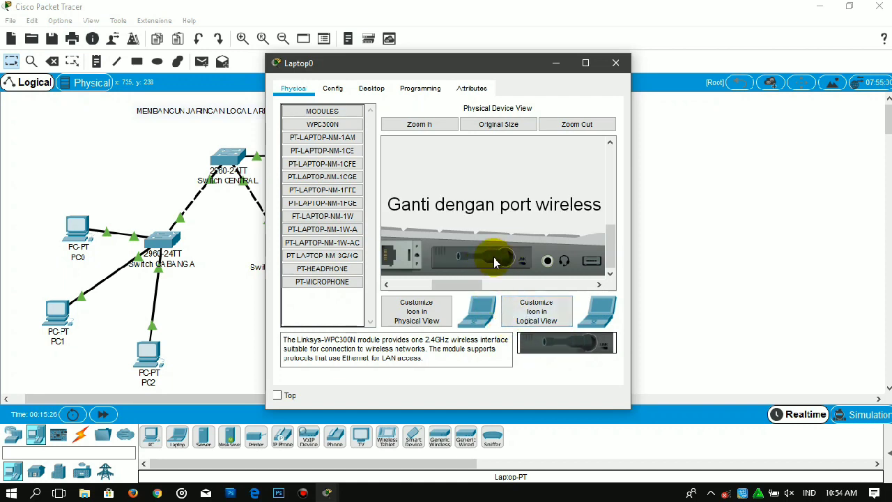
# Power Laptop0 back on with its wireless module installed, and minimize its window.
pyautogui.moveTo(477, 283); pyautogui.dragTo(432, 284)
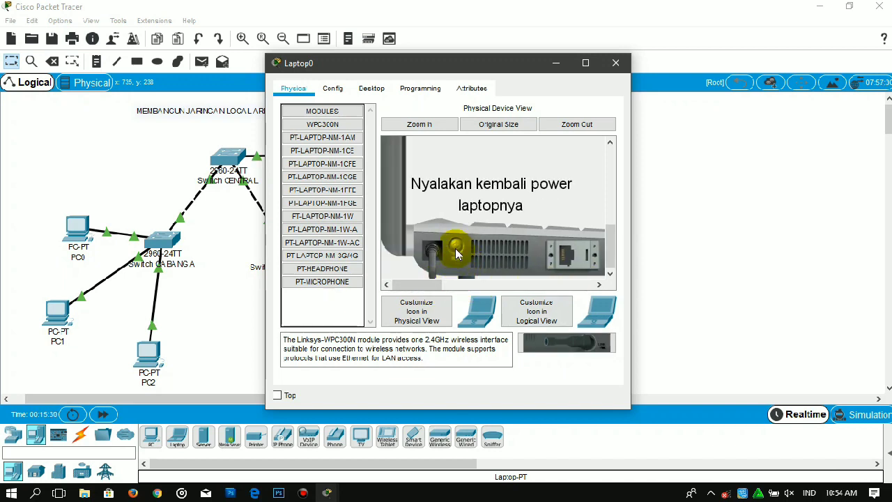
pyautogui.click(457, 253)
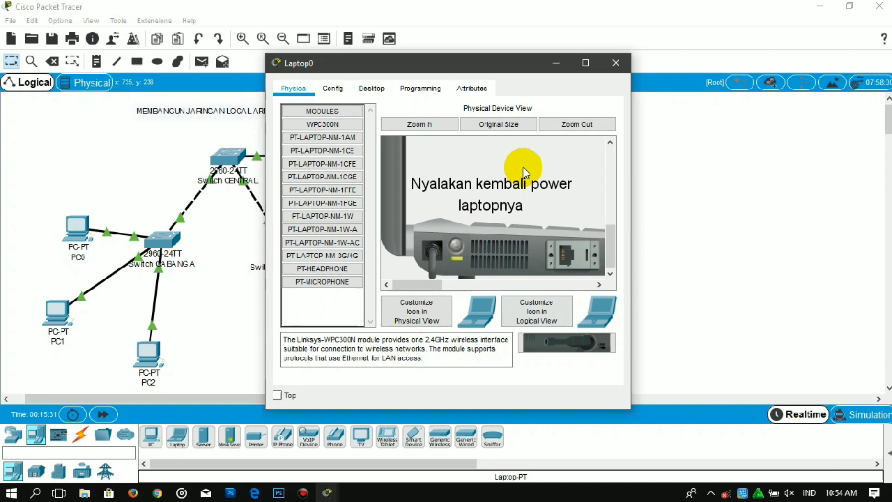
pyautogui.click(561, 63)
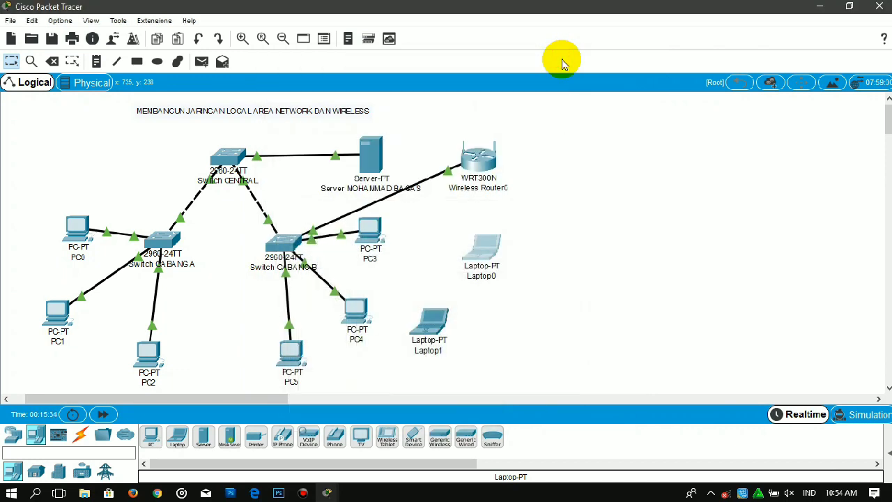
# Replace Laptop1's wired Ethernet module with the WPC300N wireless module, powering the laptop off and back on.
pyautogui.click(439, 328)
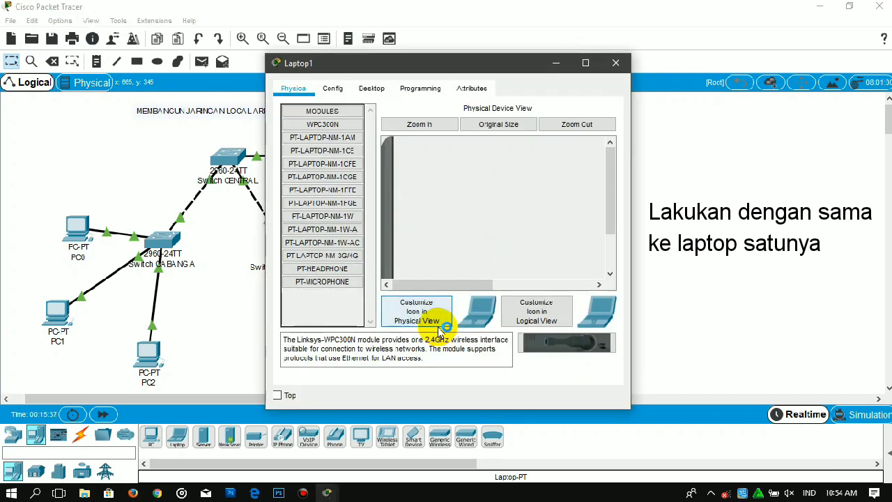
pyautogui.click(427, 126)
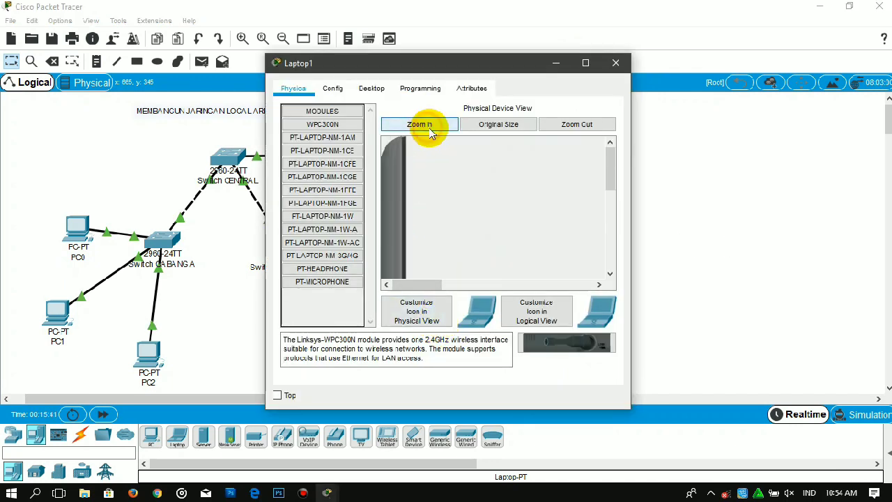
pyautogui.moveTo(614, 169); pyautogui.dragTo(618, 253)
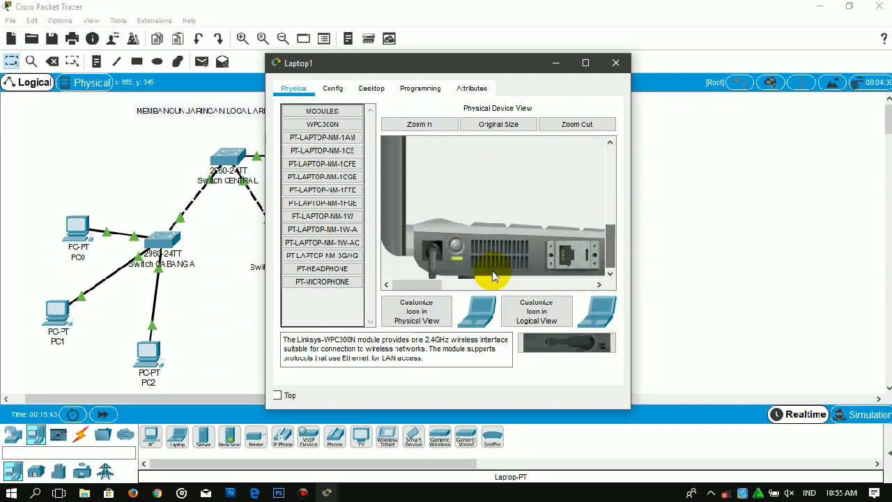
pyautogui.moveTo(454, 247); pyautogui.dragTo(439, 287)
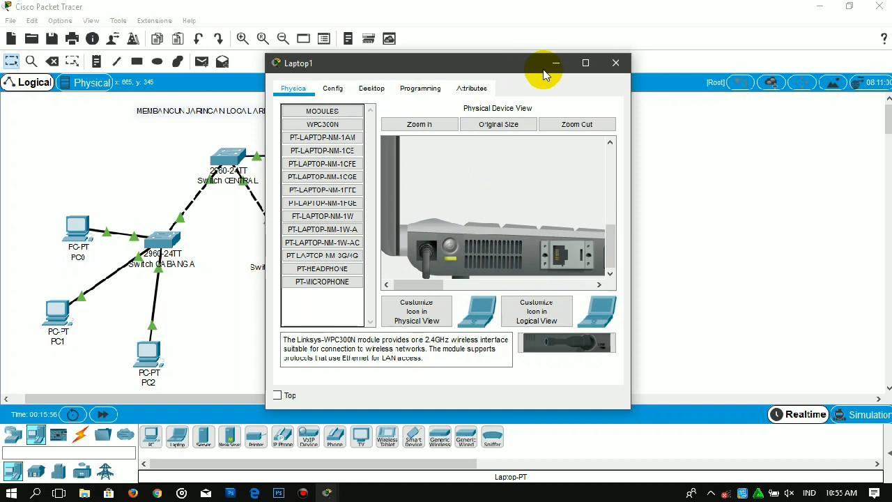
pyautogui.click(616, 63)
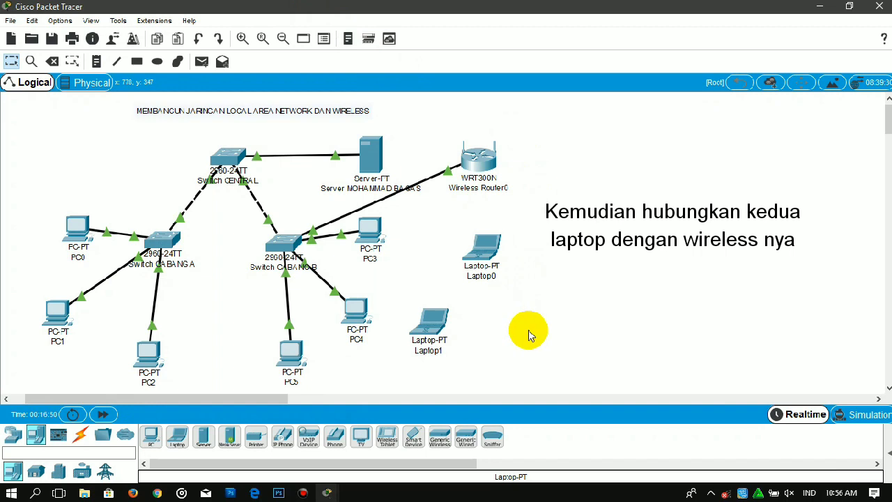
# Open the PC Wireless utility on Laptop0 and place its window beside the topology.
pyautogui.click(484, 259)
pyautogui.click(368, 90)
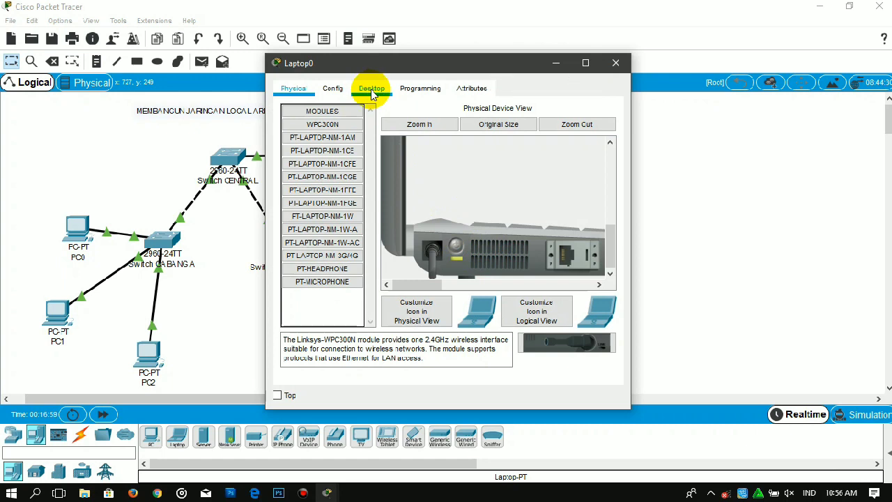
pyautogui.click(372, 91)
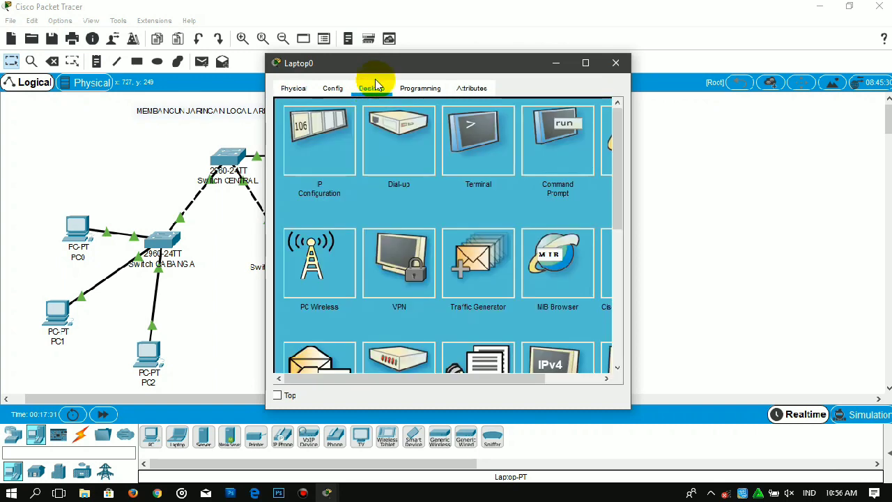
pyautogui.moveTo(381, 70); pyautogui.dragTo(631, 65)
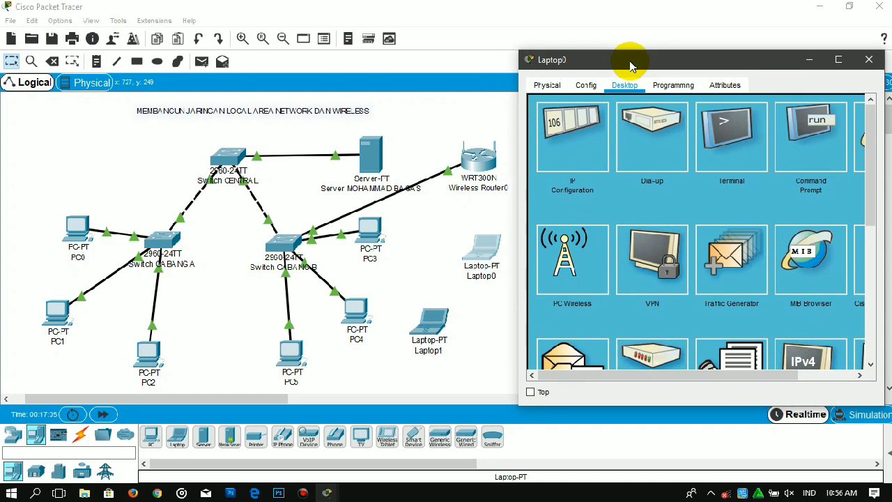
pyautogui.click(573, 265)
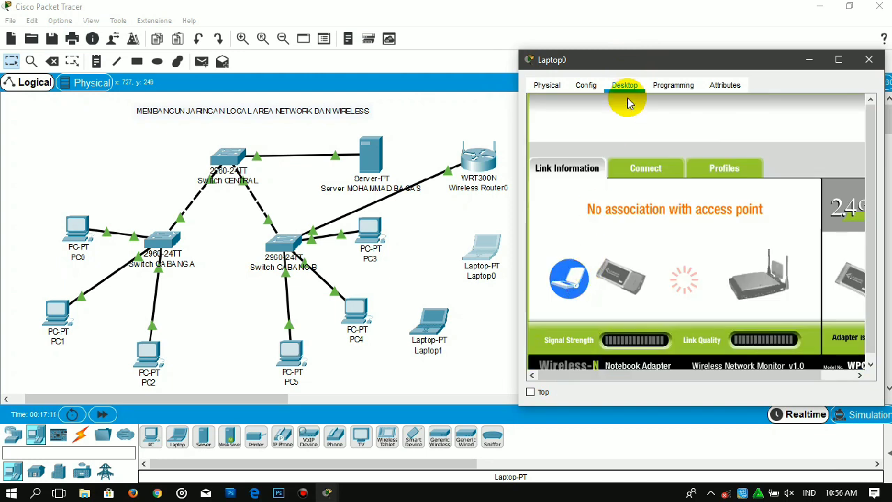
pyautogui.moveTo(625, 60); pyautogui.dragTo(585, 59)
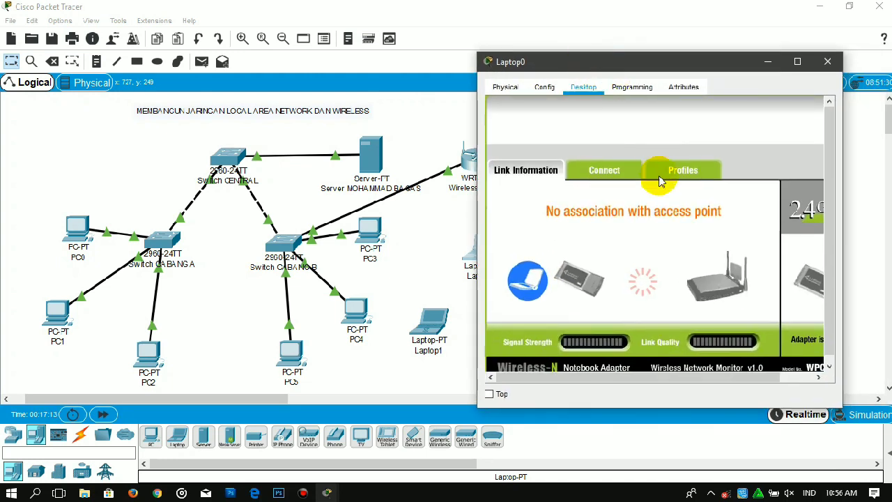
# Connect Laptop0 to the router's WPA-Personal wireless network with the pre-shared key, and check its link information.
pyautogui.click(606, 172)
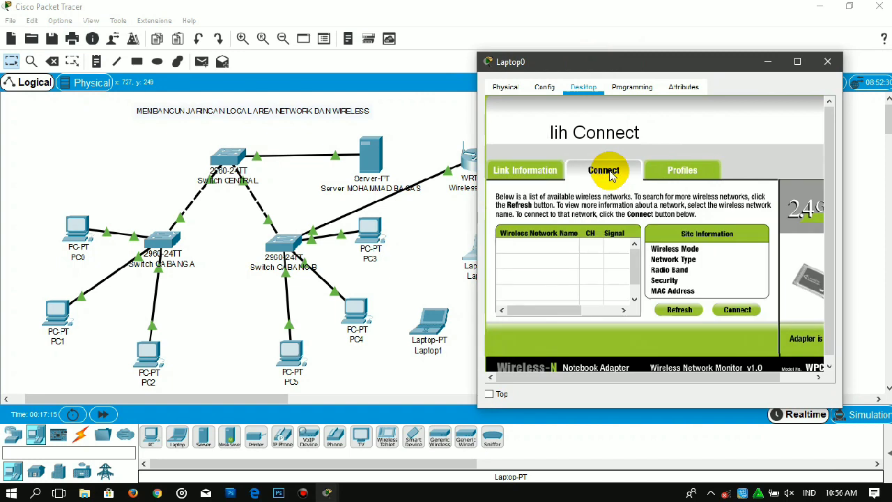
pyautogui.click(670, 310)
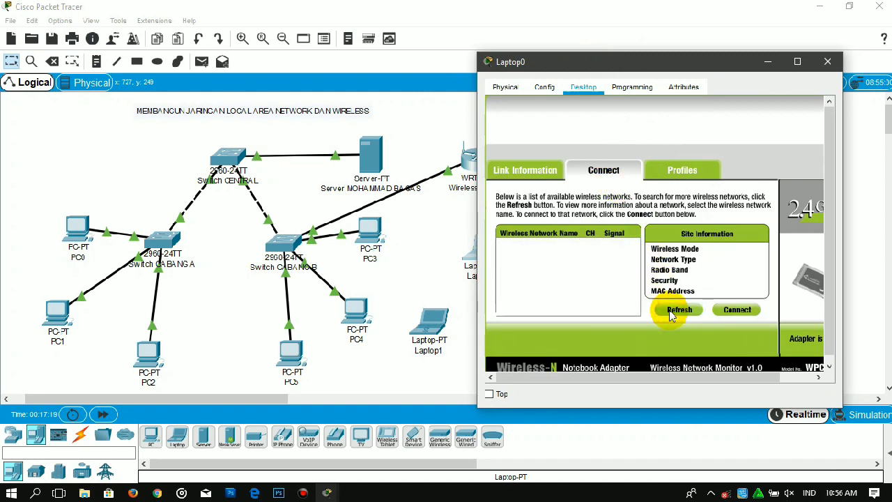
pyautogui.click(671, 312)
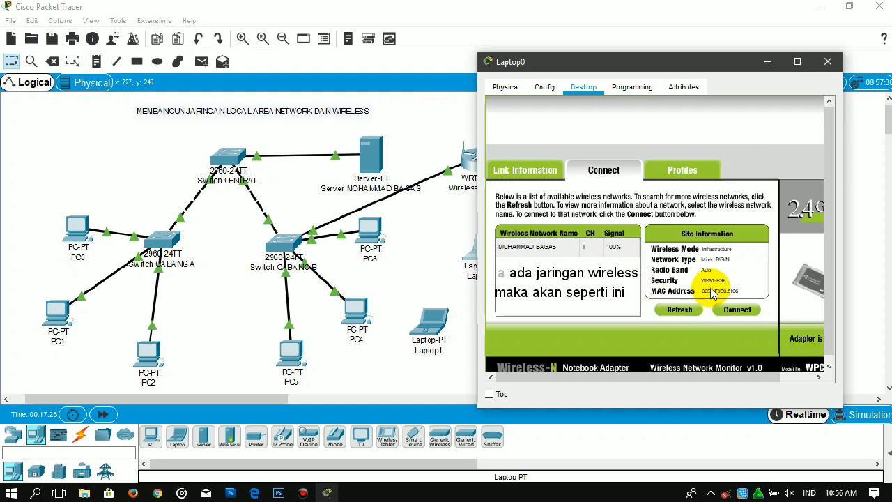
pyautogui.click(746, 310)
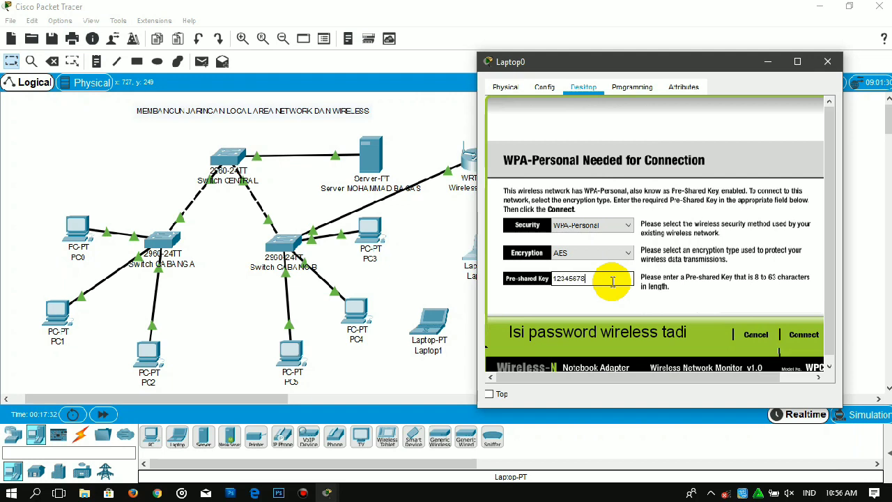
pyautogui.click(805, 335)
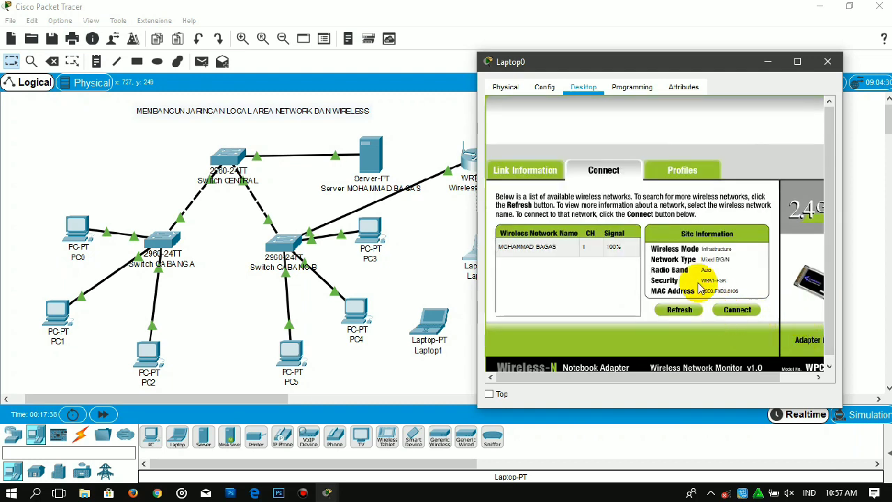
pyautogui.click(533, 172)
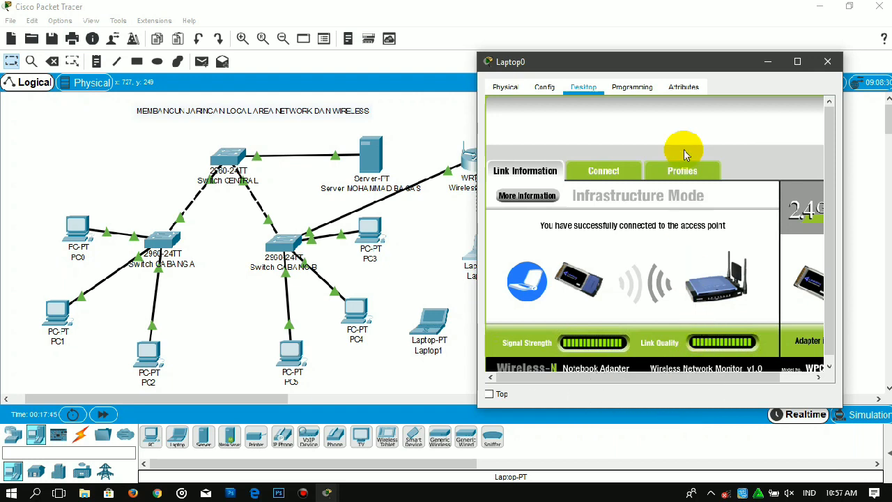
pyautogui.click(761, 62)
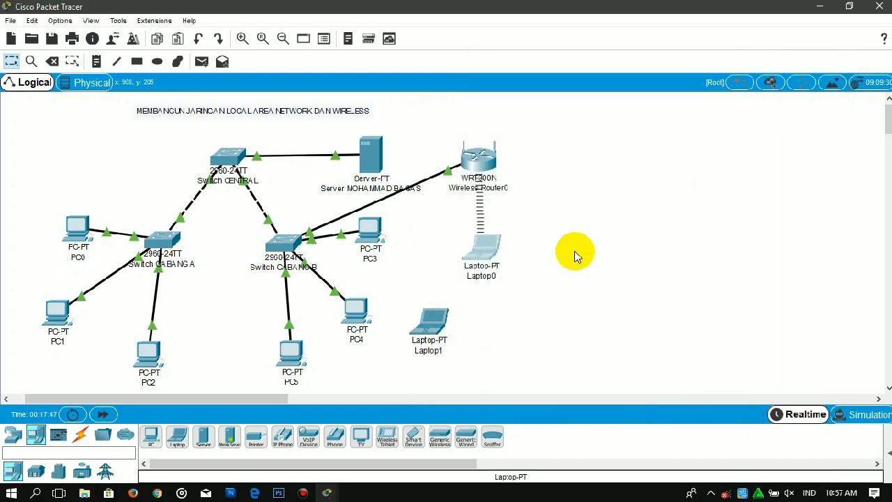
# Open the PC Wireless utility on Laptop1.
pyautogui.click(434, 325)
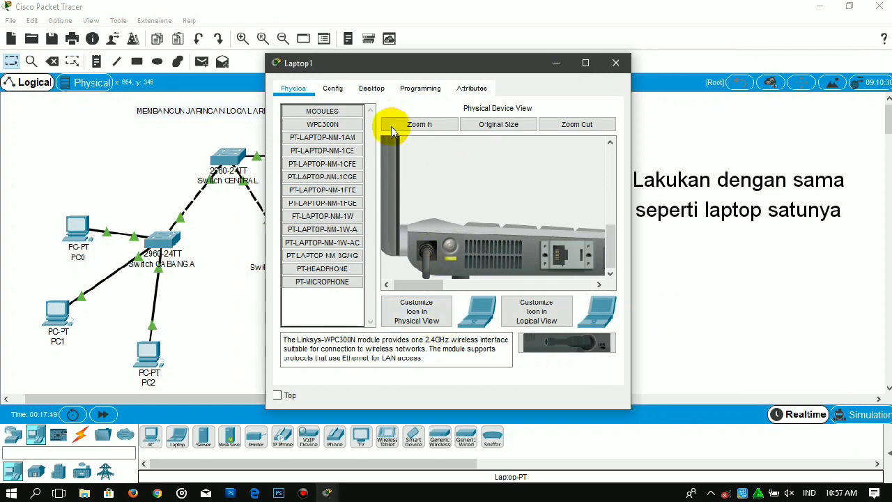
pyautogui.click(372, 88)
pyautogui.click(340, 240)
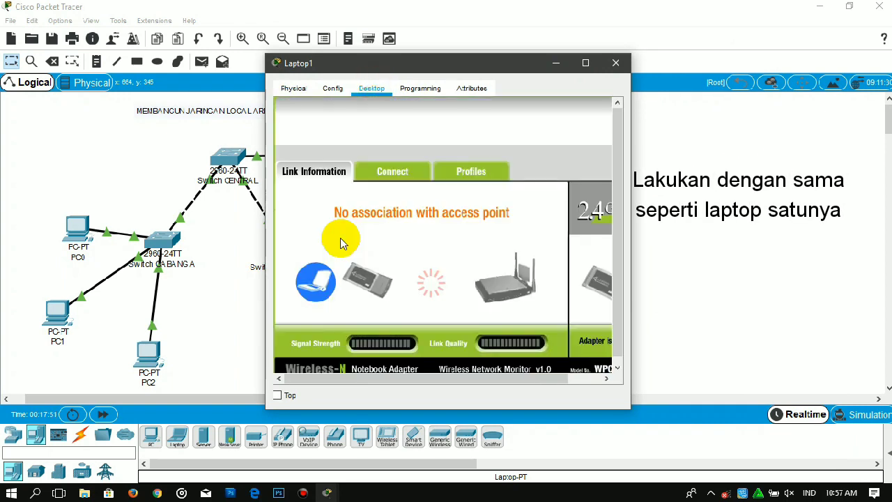
# Connect Laptop1 to the router's WPA-Personal wireless network with the pre-shared key, and check its link information.
pyautogui.click(379, 183)
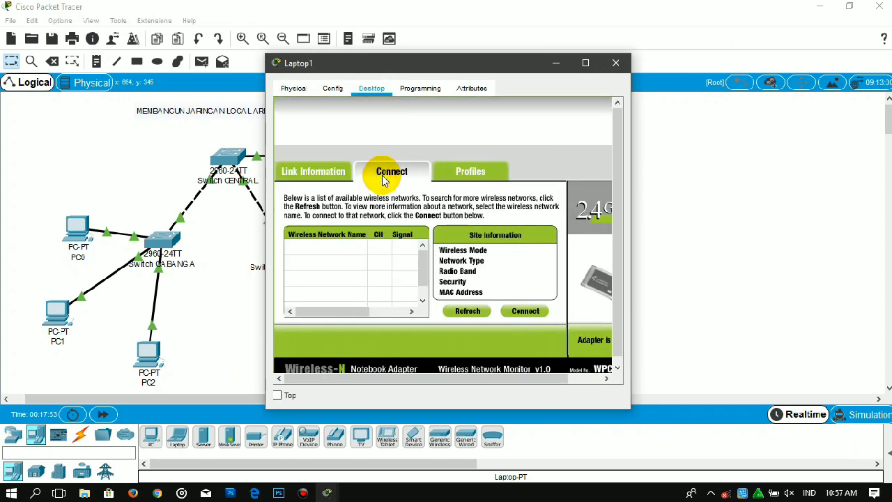
pyautogui.click(468, 312)
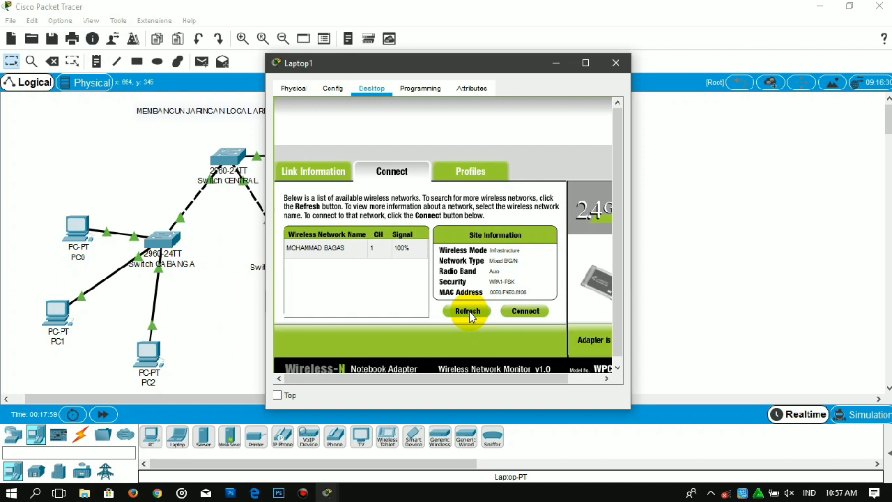
pyautogui.click(543, 311)
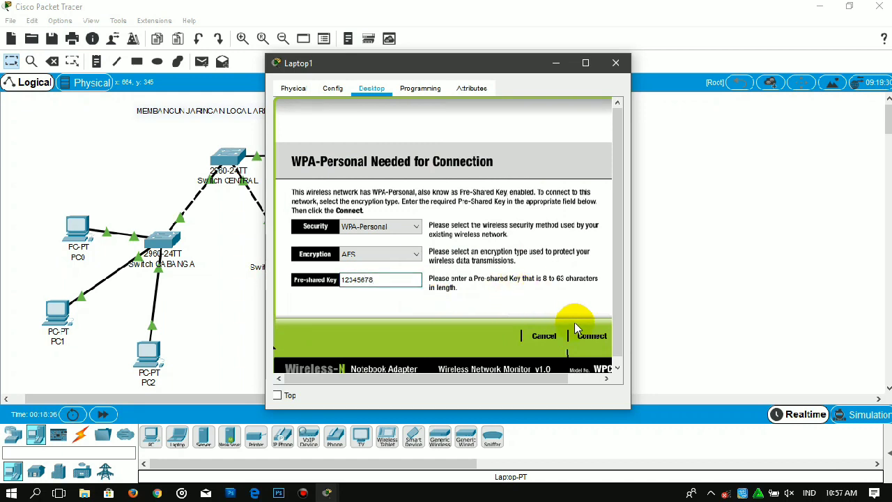
pyautogui.click(589, 336)
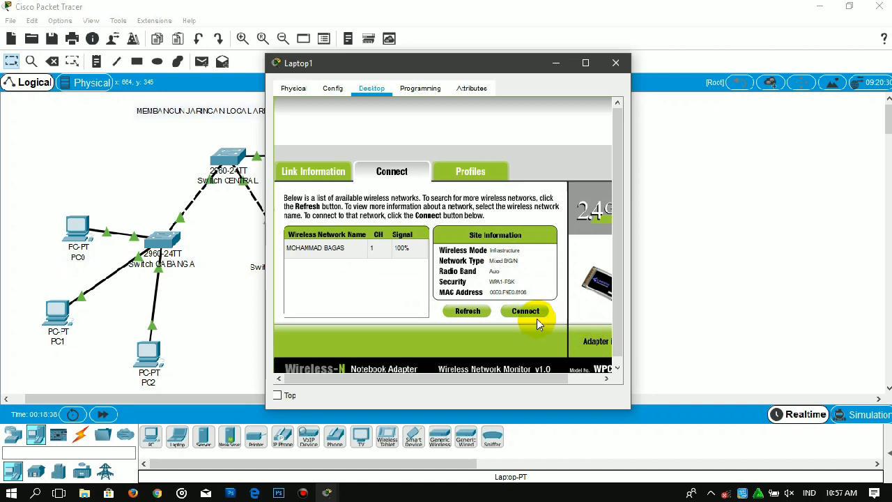
pyautogui.click(311, 173)
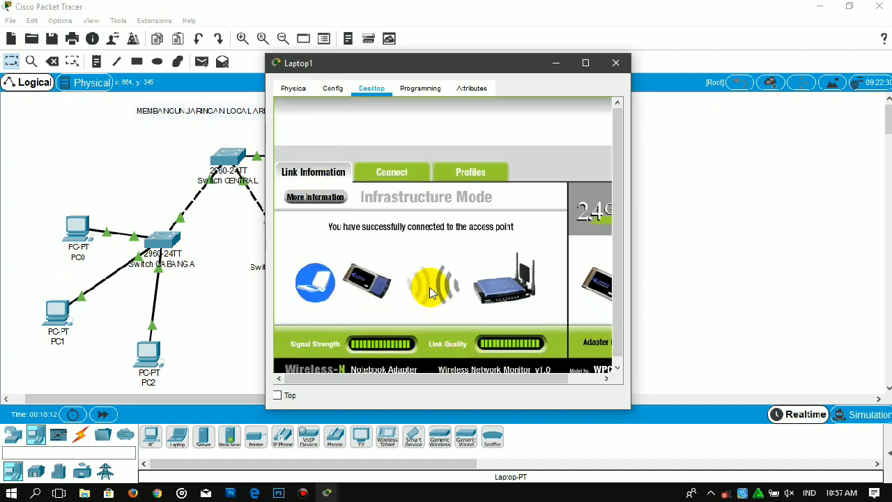
pyautogui.moveTo(409, 66); pyautogui.dragTo(648, 63)
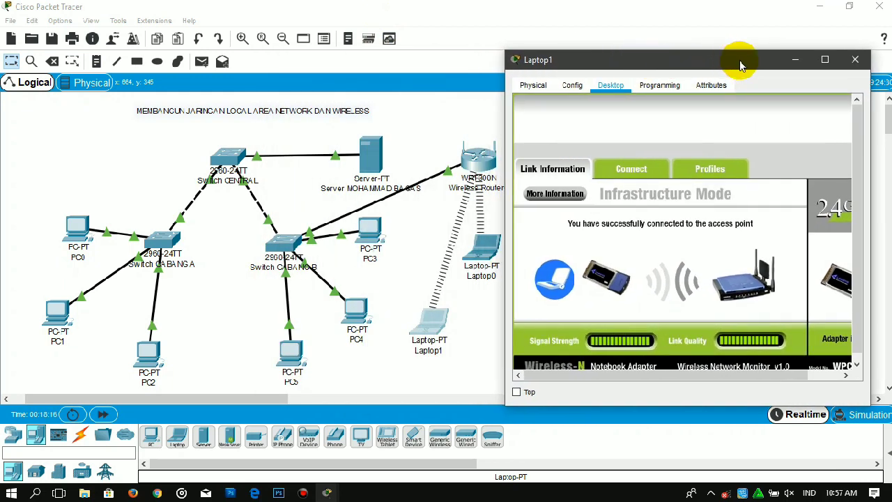
pyautogui.click(781, 62)
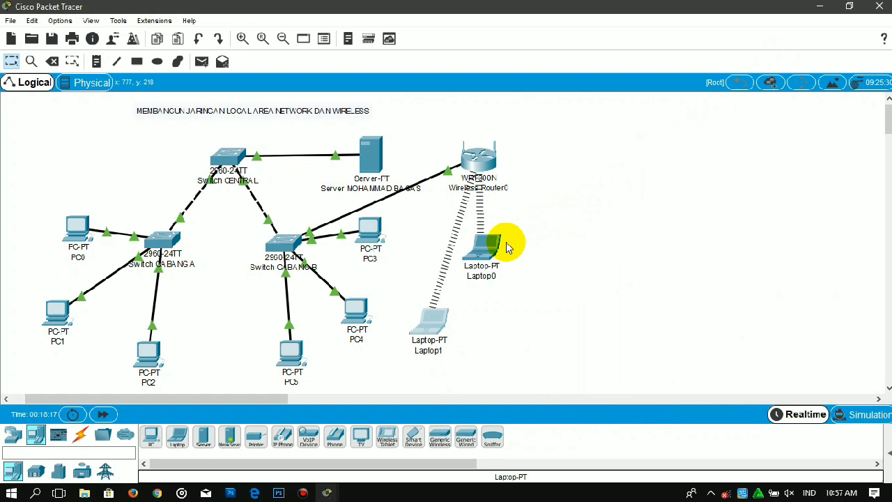
# Move Laptop0 slightly rightward below the router, and shift the whole topology with its title to the right in the workspace.
pyautogui.moveTo(482, 257); pyautogui.dragTo(492, 257)
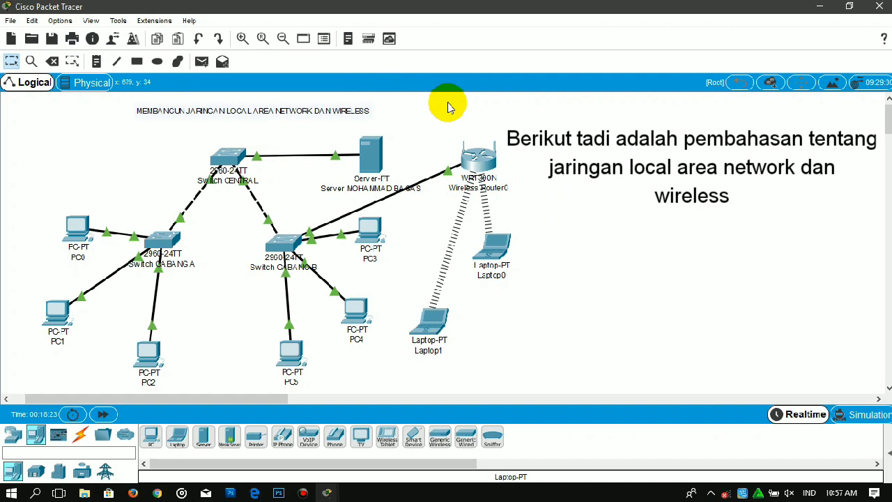
pyautogui.click(242, 38)
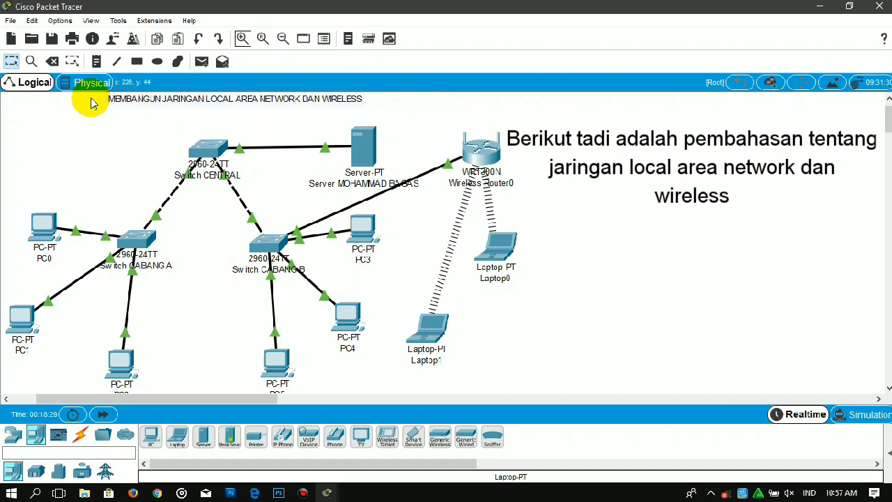
pyautogui.moveTo(9, 101); pyautogui.dragTo(625, 394)
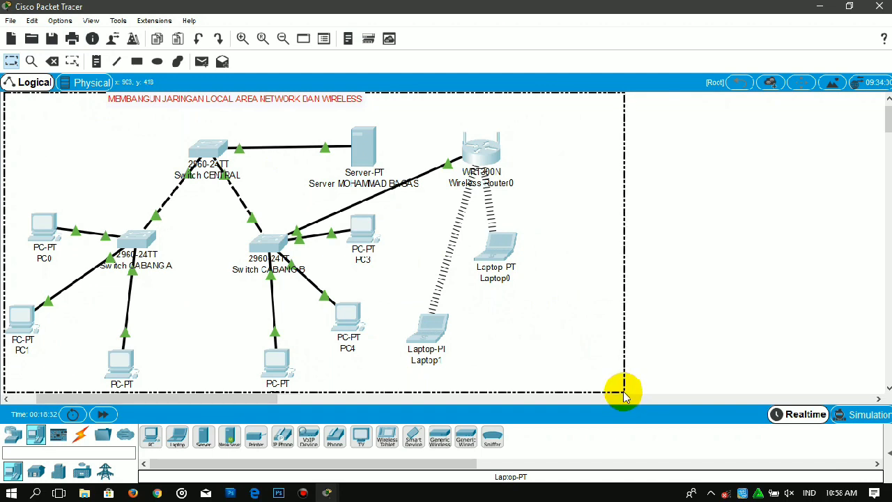
pyautogui.moveTo(274, 235); pyautogui.dragTo(434, 256)
pyautogui.click(776, 207)
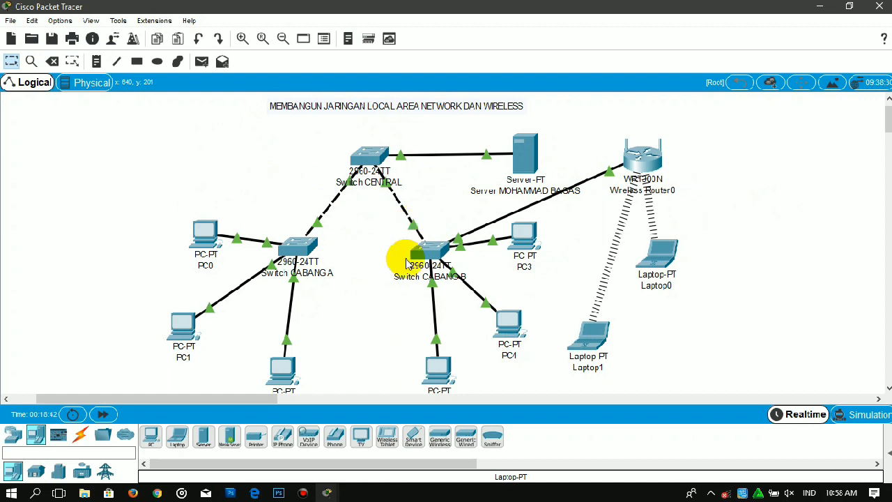
pyautogui.click(283, 38)
pyautogui.moveTo(234, 401); pyautogui.dragTo(297, 402)
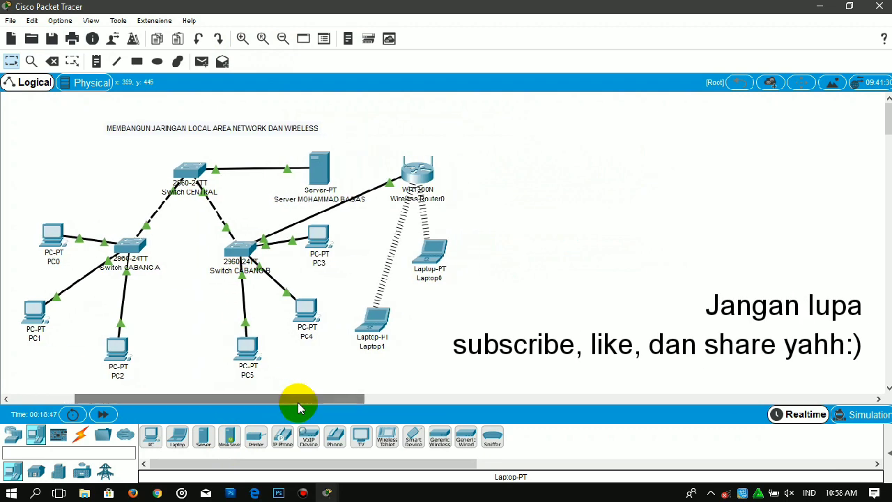